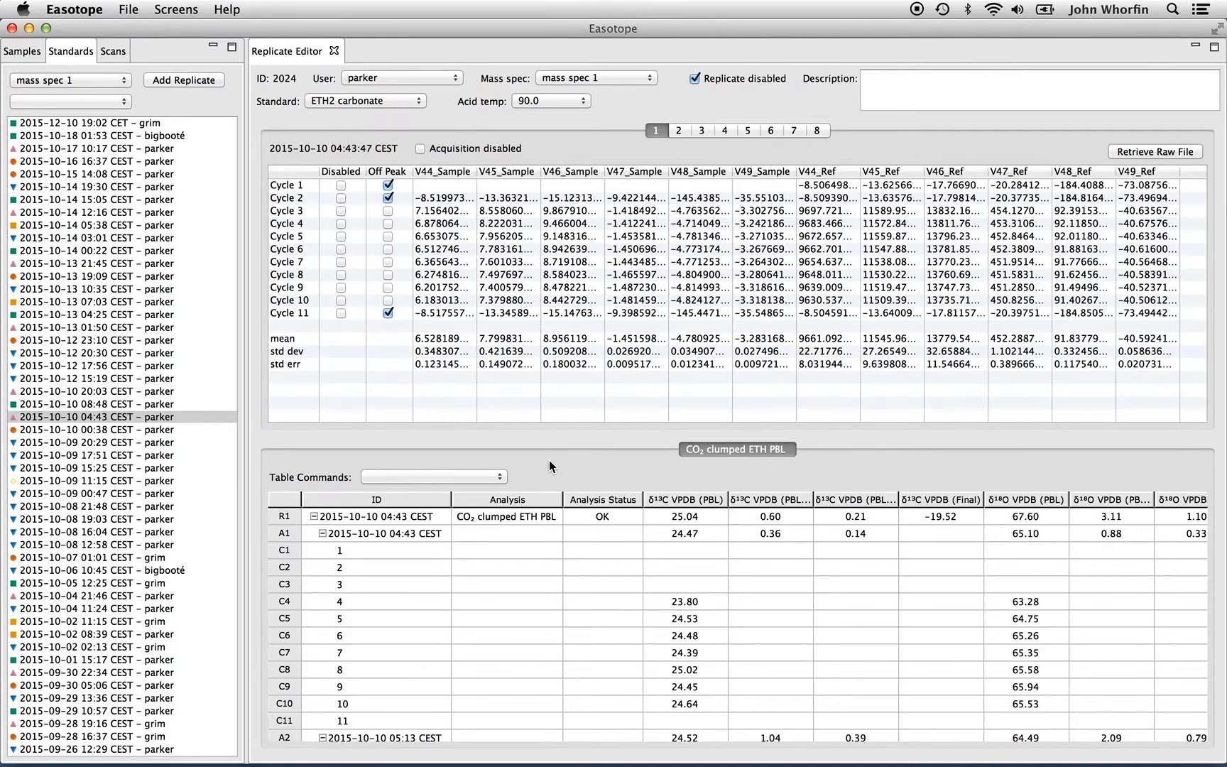
# Collapse and re-expand the first acquisition's cycle rows in the results table
pyautogui.click(322, 533)
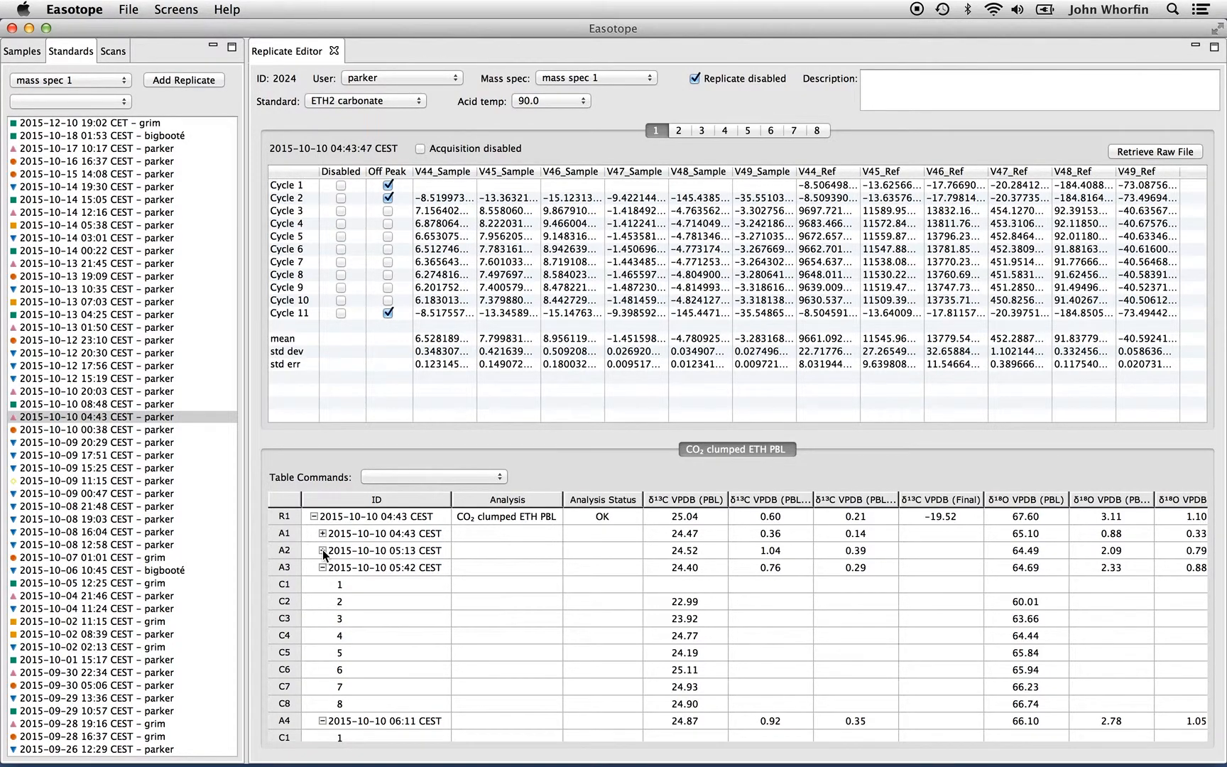
pyautogui.click(323, 533)
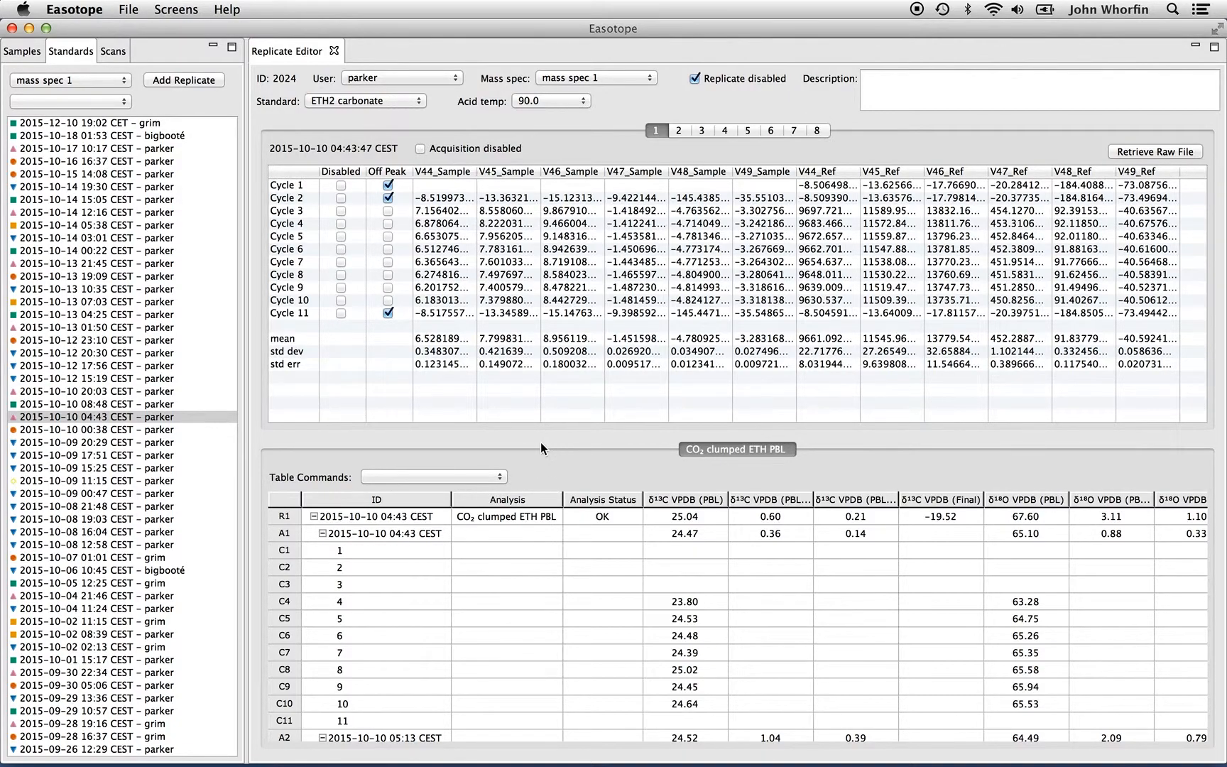
# Narrow the ID column and restore it to its original width
pyautogui.moveTo(451, 499); pyautogui.dragTo(383, 499)
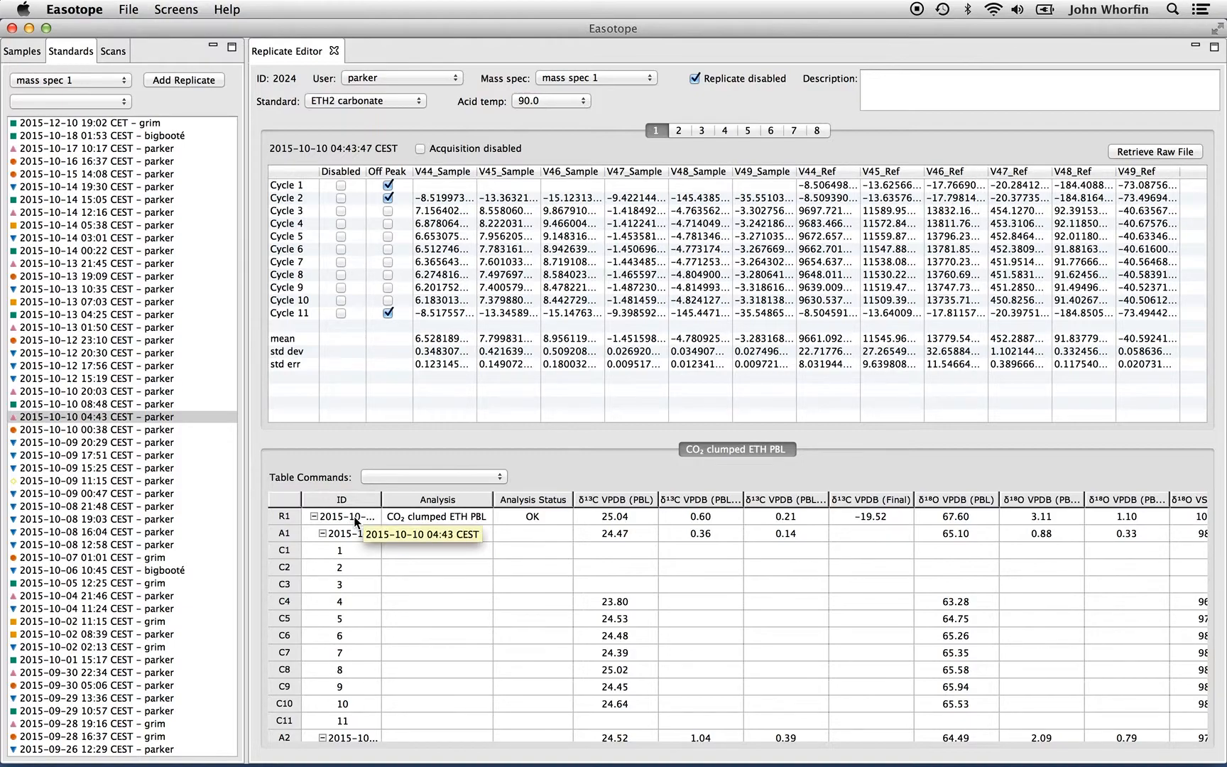
pyautogui.moveTo(382, 500); pyautogui.dragTo(449, 495)
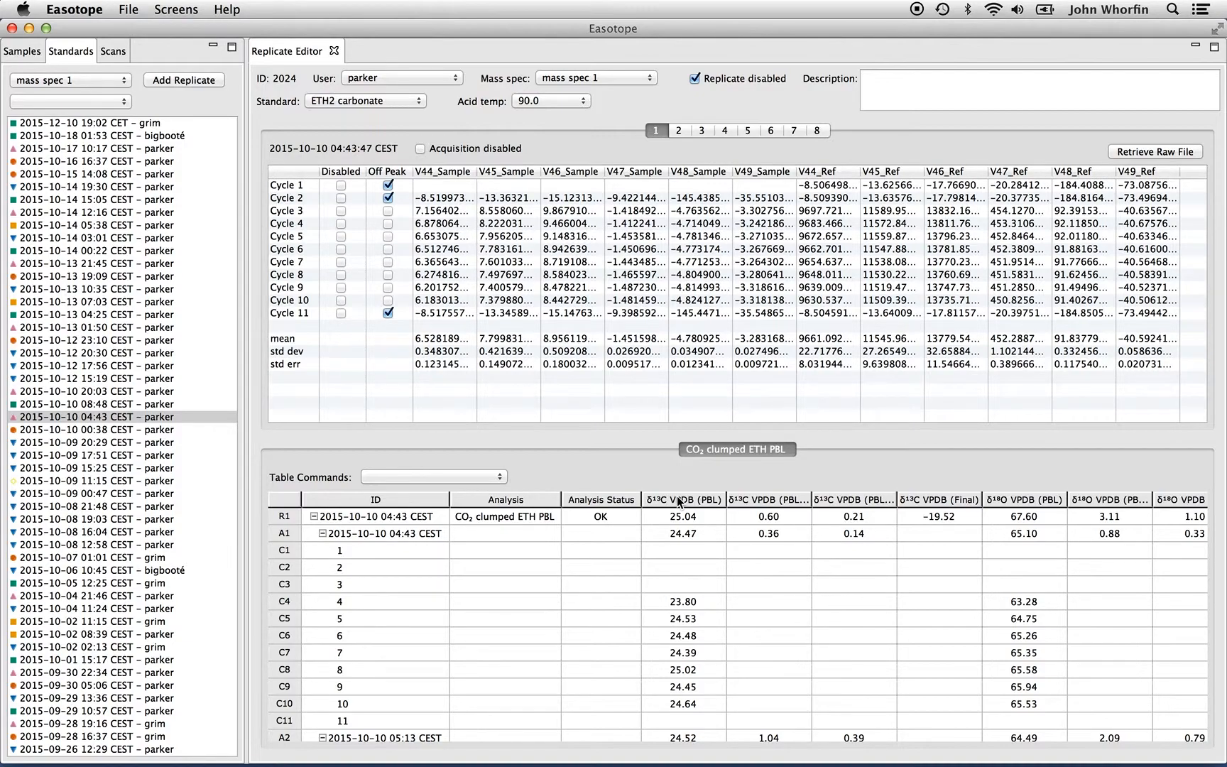
pyautogui.moveTo(679, 501)
pyautogui.mouseDown()
pyautogui.moveTo(463, 501)
pyautogui.moveTo(521, 462)
pyautogui.moveTo(501, 500)
pyautogui.moveTo(682, 497)
pyautogui.mouseUp()
# Scroll through the results table's acquisitions and columns
pyautogui.scroll(-3, 613, 556)
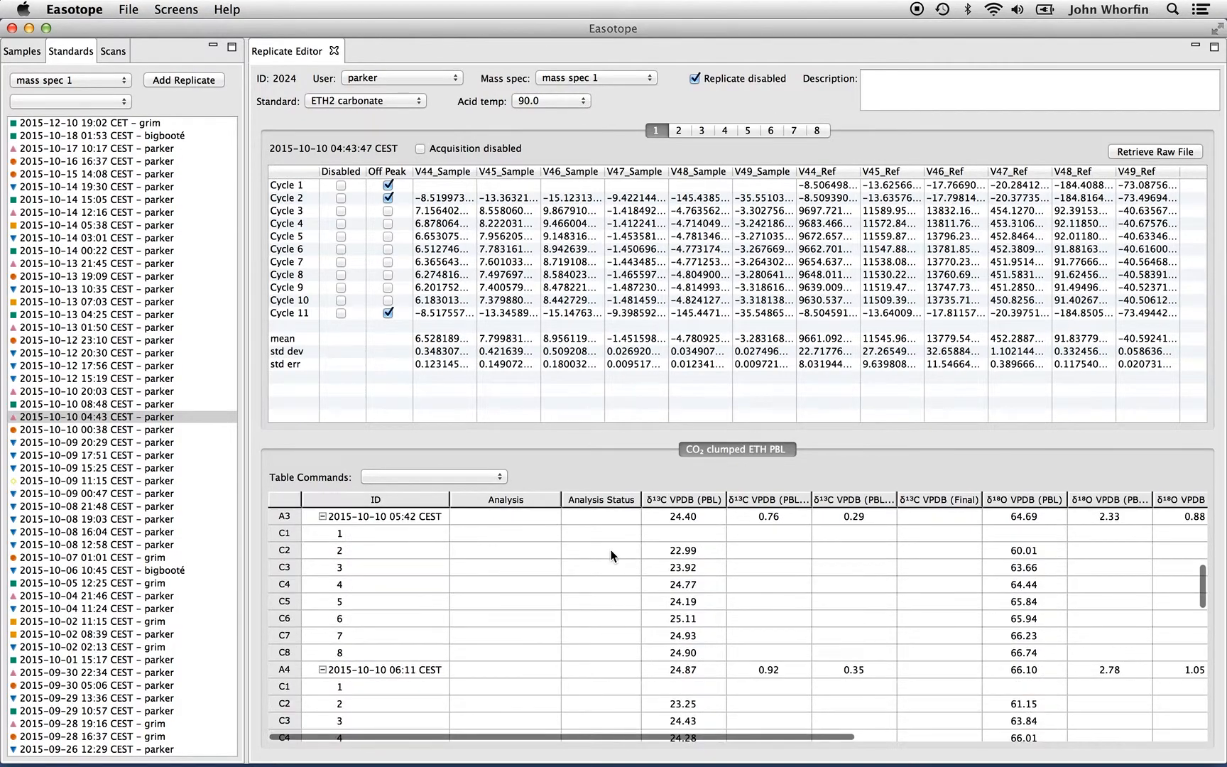
pyautogui.scroll(3, 611, 551)
pyautogui.hscroll(8, 611, 552)
pyautogui.hscroll(-8, 612, 551)
pyautogui.scroll(-6, 604, 549)
pyautogui.scroll(6, 590, 542)
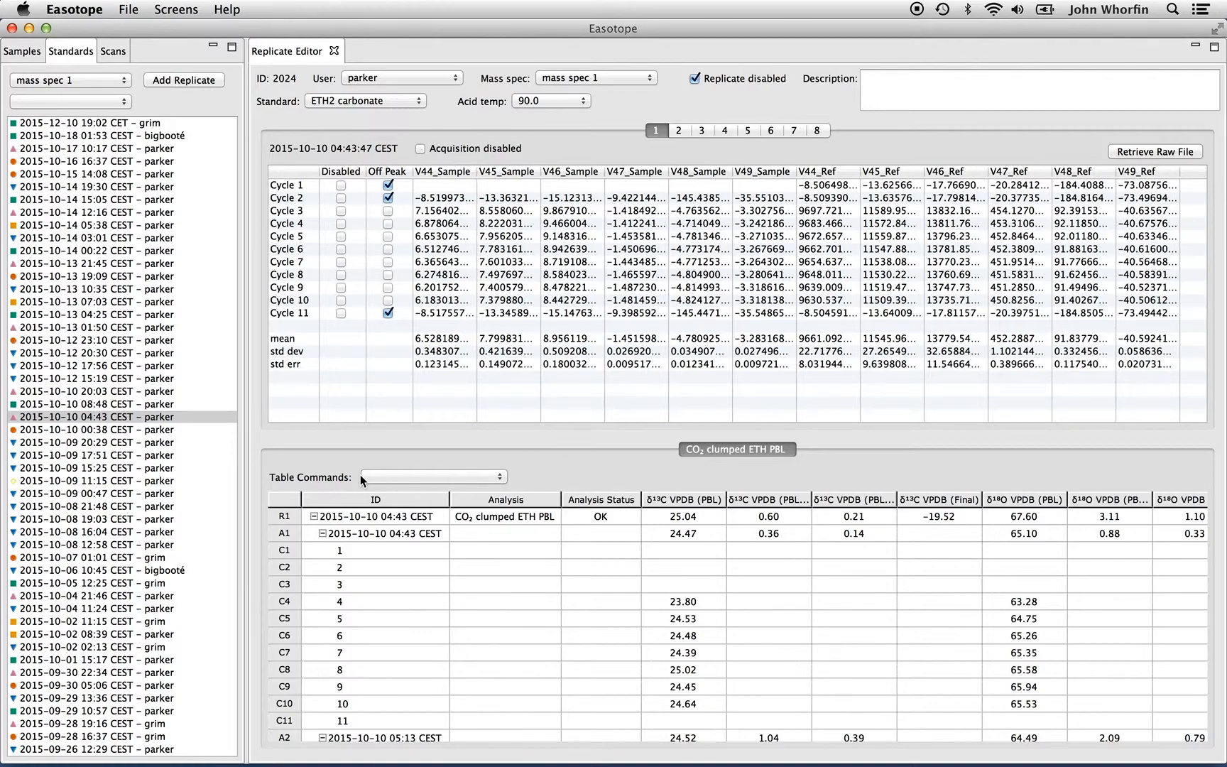
# Open the column selector for the results table
pyautogui.click(450, 479)
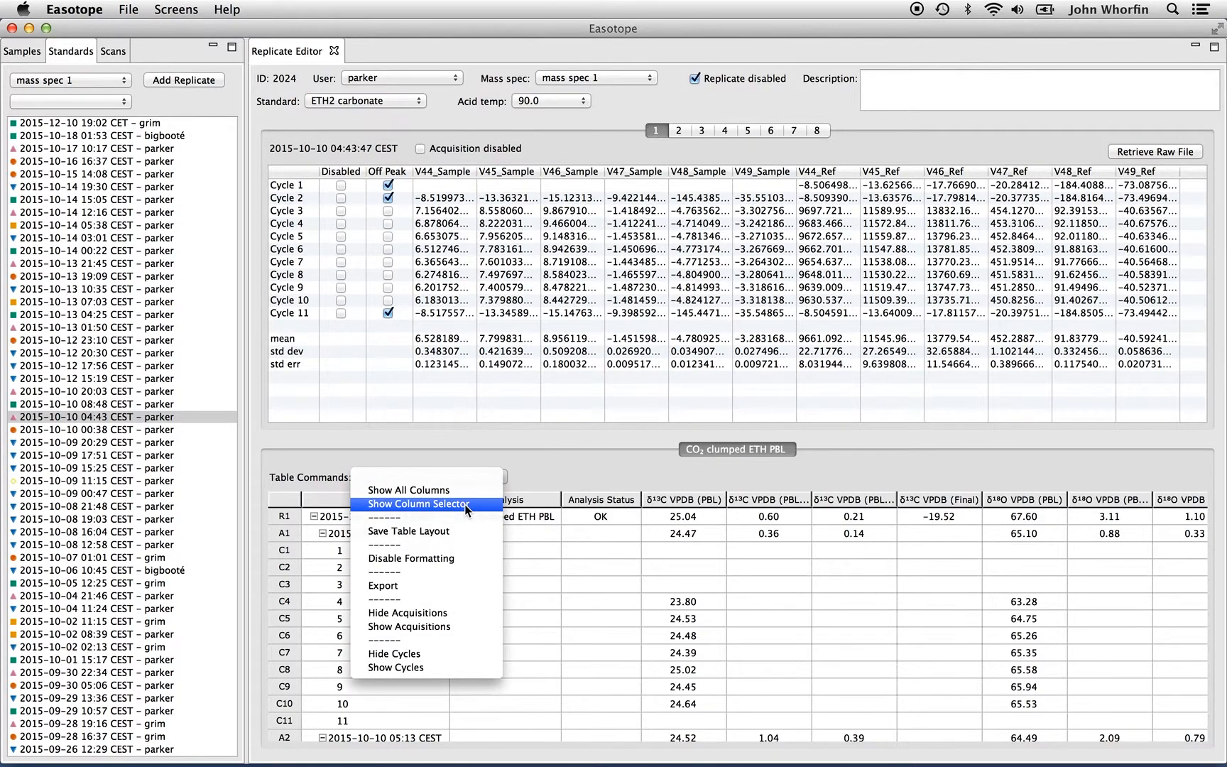
pyautogui.click(464, 505)
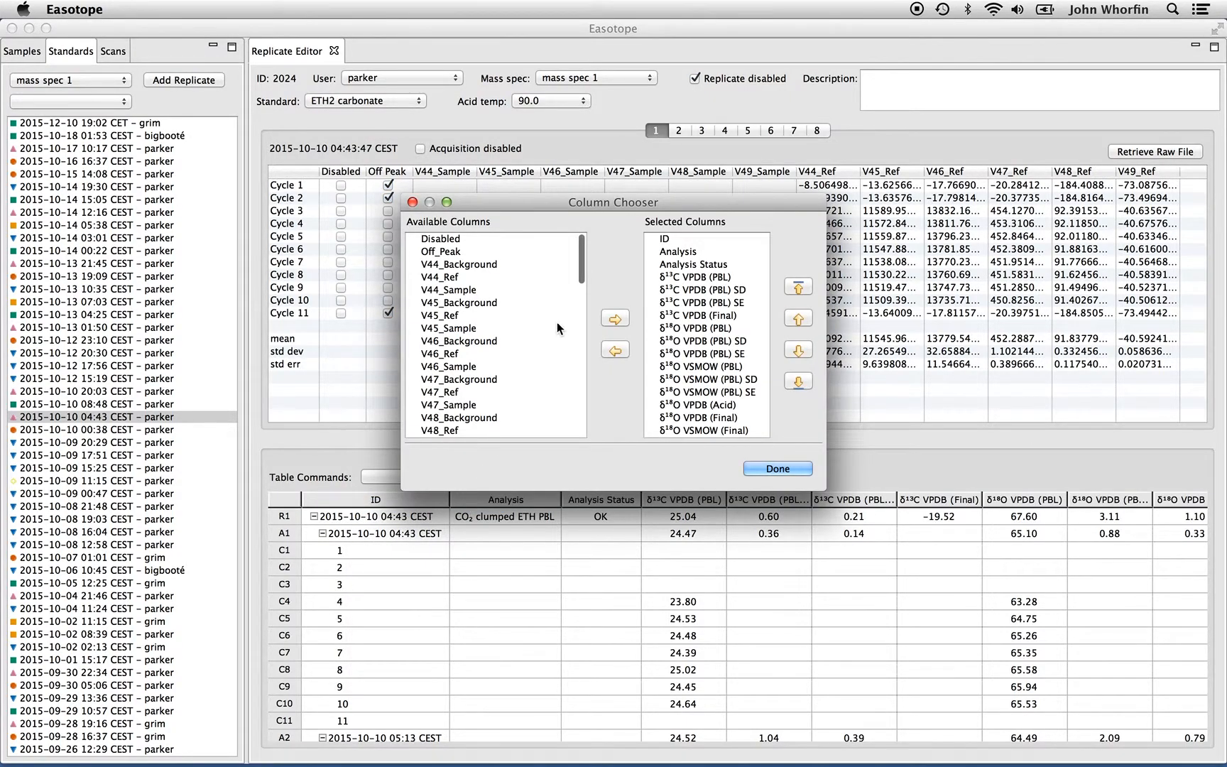
pyautogui.moveTo(550, 202); pyautogui.dragTo(543, 160)
# Browse the list of available columns in the column chooser
pyautogui.scroll(-3, 498, 231)
pyautogui.scroll(3, 498, 231)
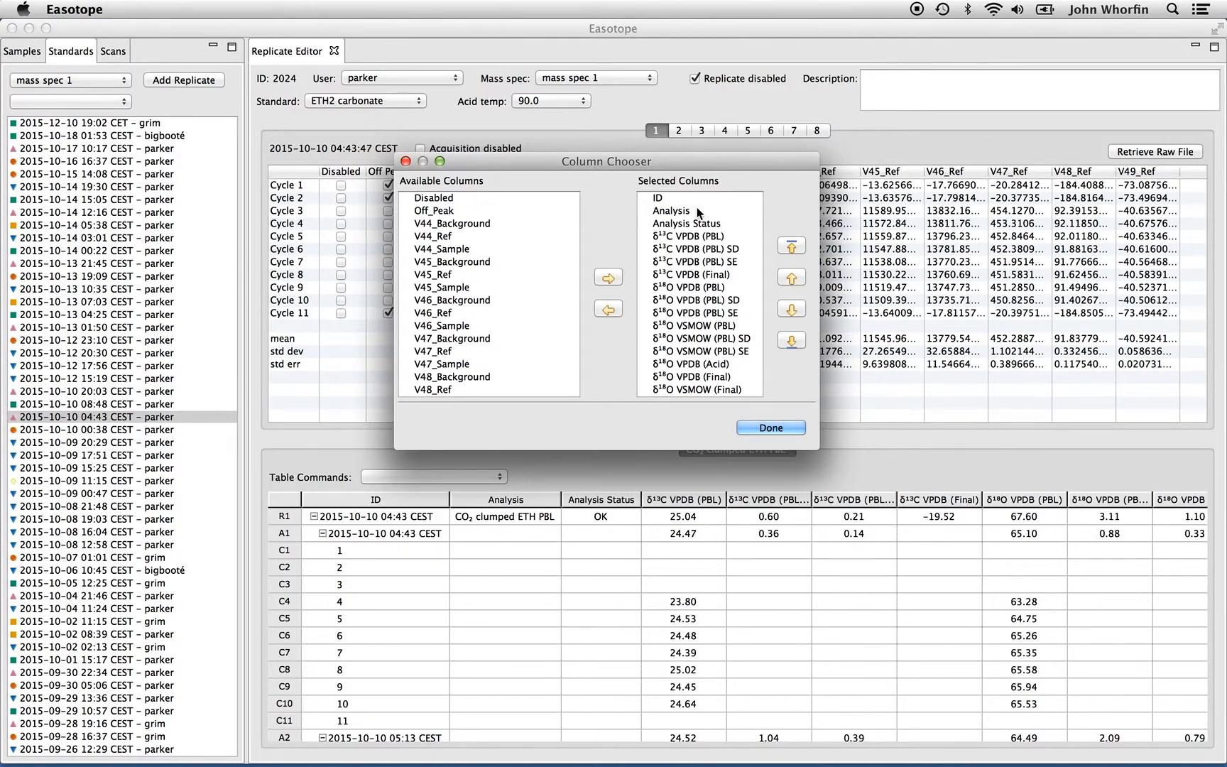
pyautogui.scroll(-2, 699, 211)
pyautogui.scroll(2, 698, 209)
pyautogui.scroll(-1, 733, 226)
pyautogui.scroll(1, 733, 226)
pyautogui.scroll(-15, 480, 240)
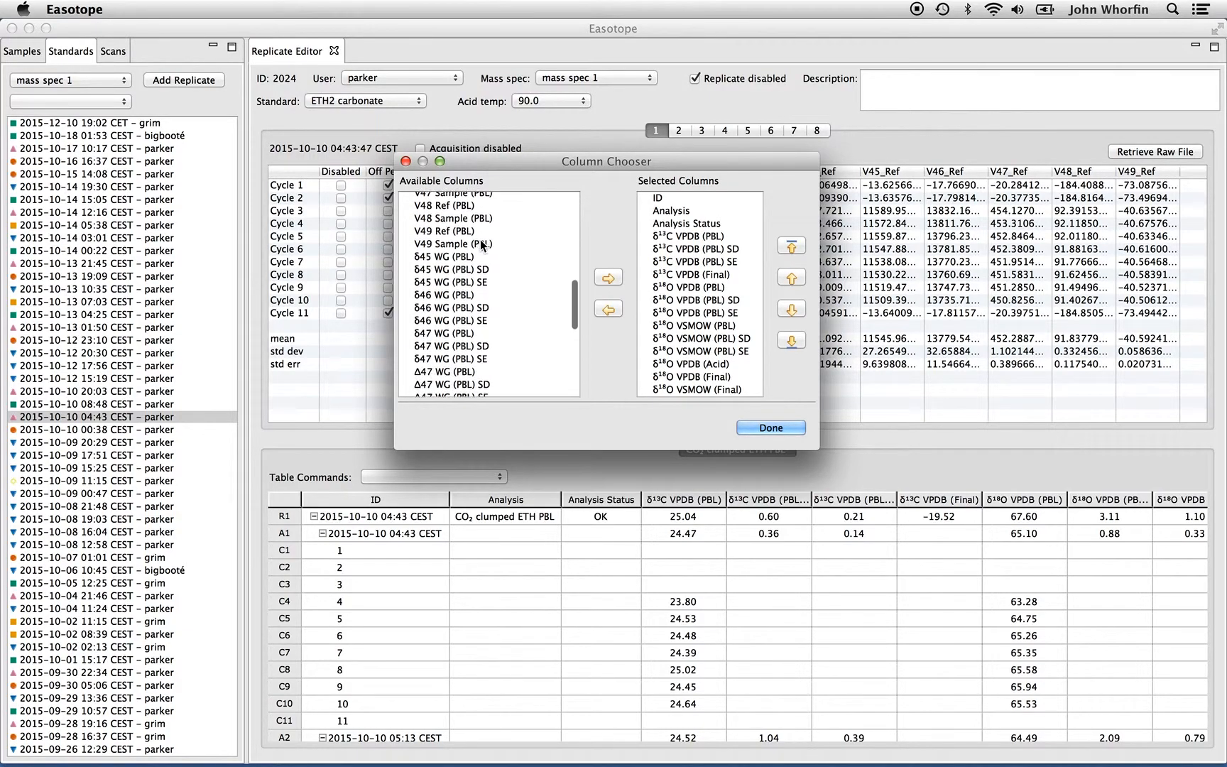
pyautogui.scroll(15, 480, 240)
pyautogui.scroll(-5, 480, 240)
pyautogui.scroll(-10, 480, 240)
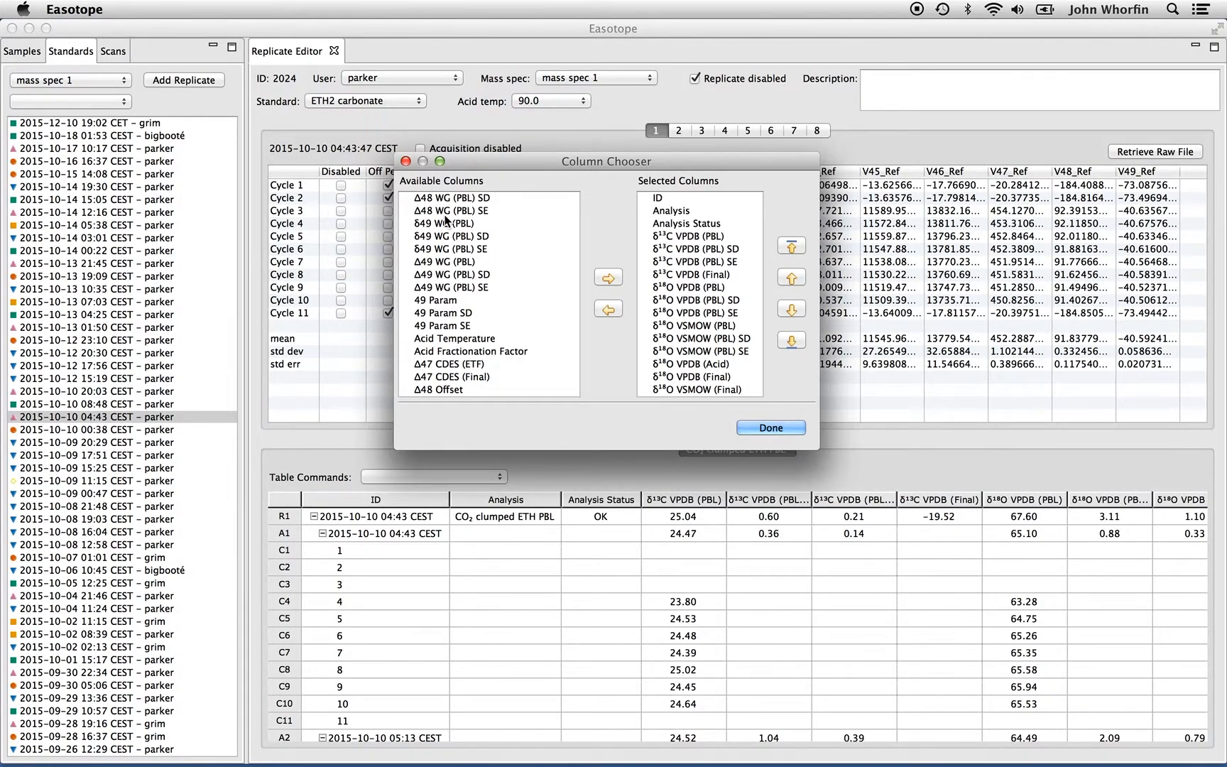
pyautogui.scroll(15, 446, 221)
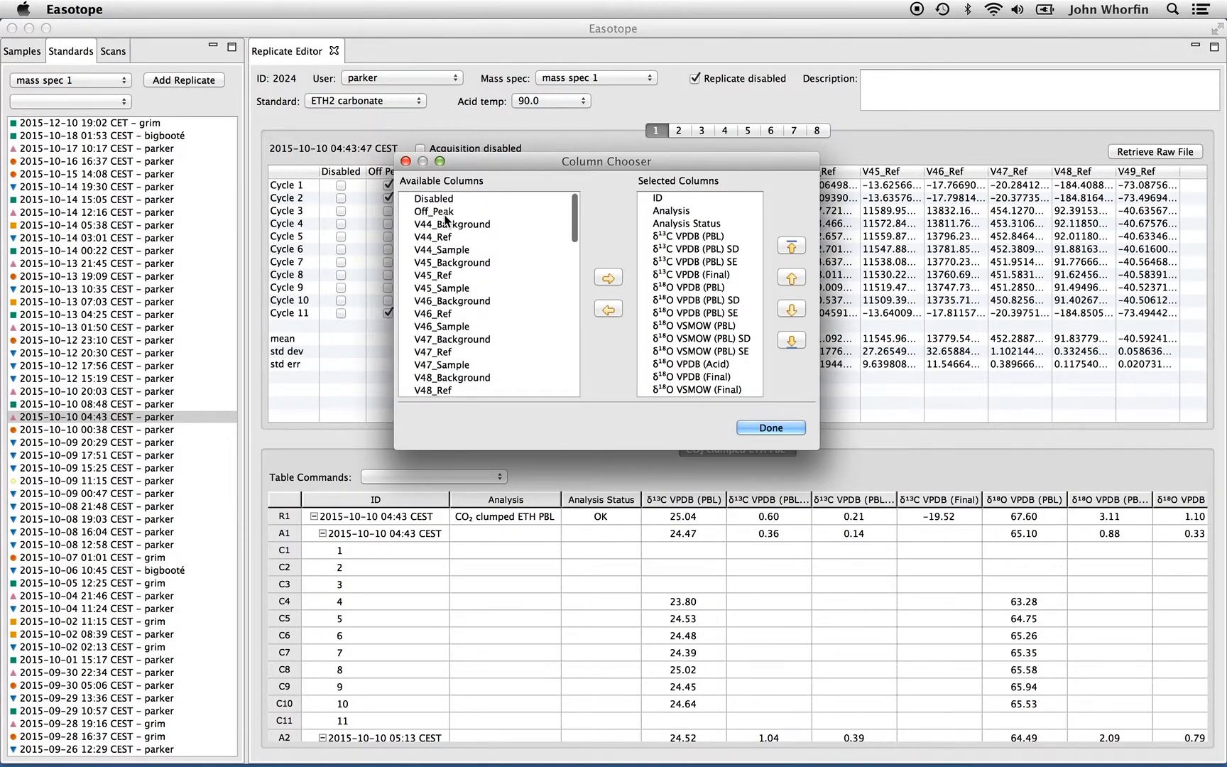
# Add the V44_Background column and move it down below Analysis Status
pyautogui.click(426, 224)
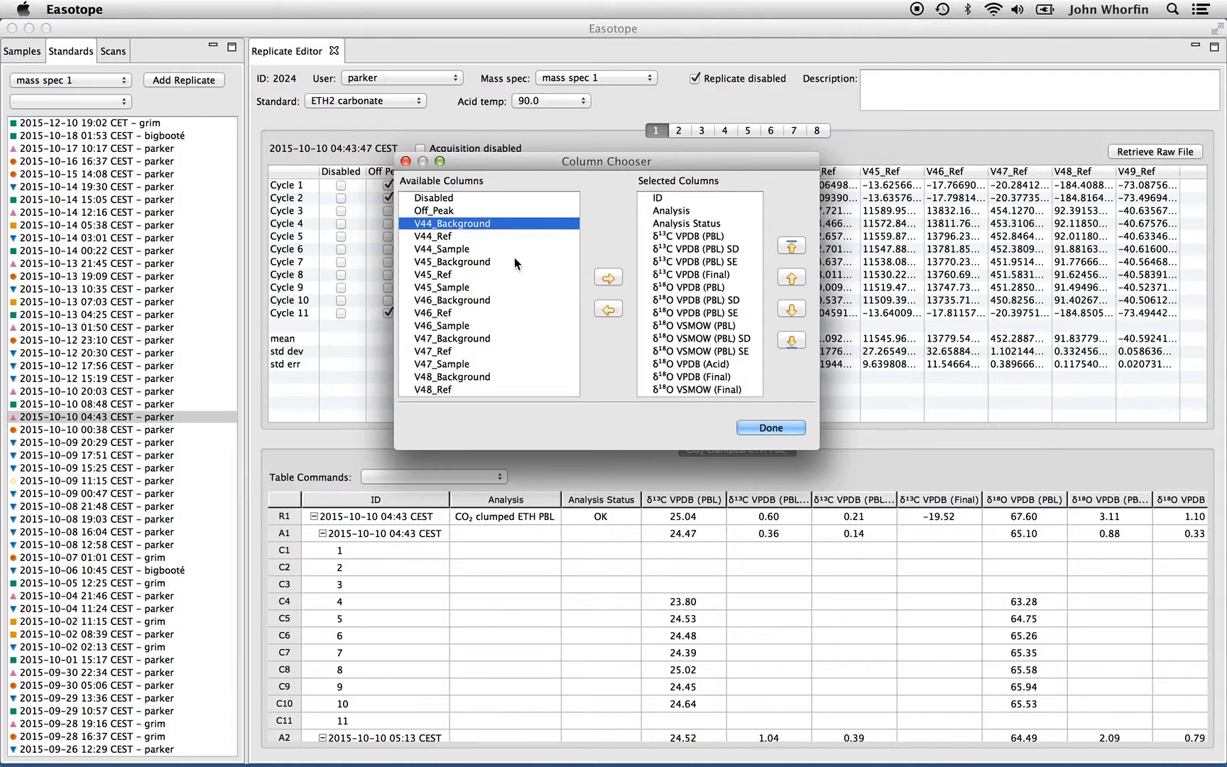
pyautogui.click(606, 278)
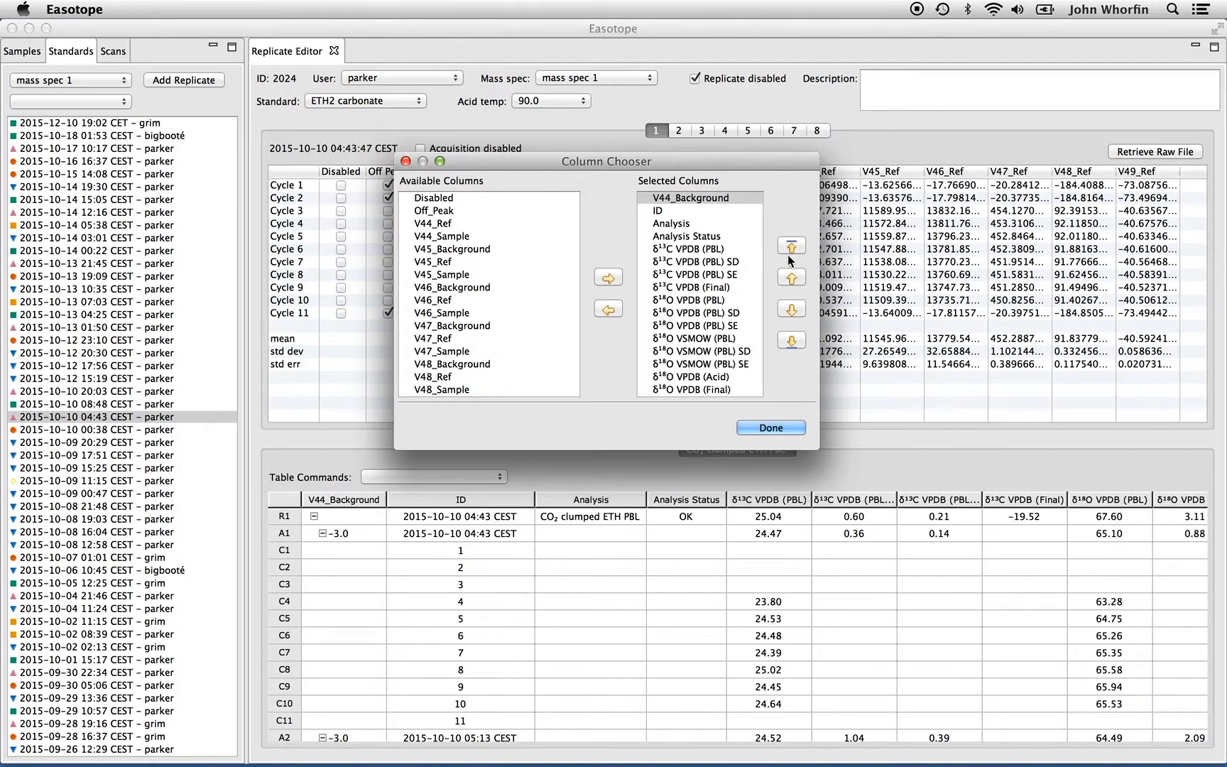
pyautogui.click(793, 309)
pyautogui.click(793, 309)
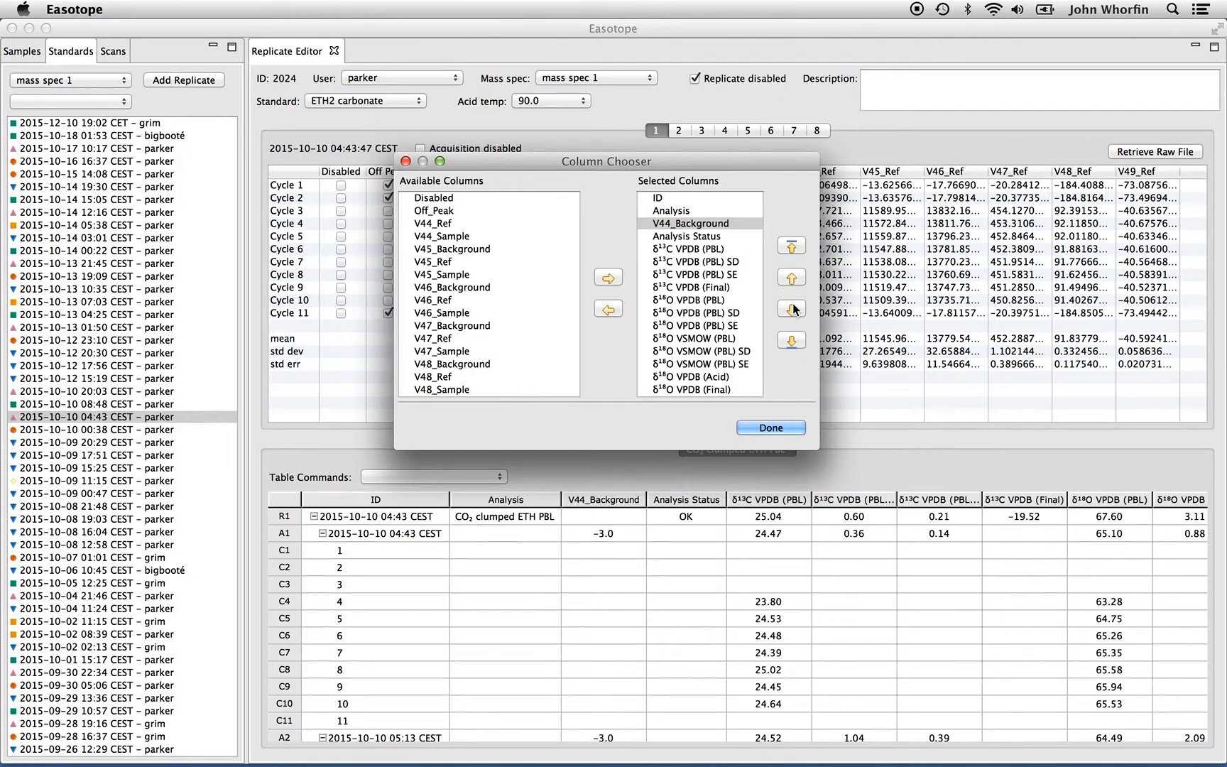
pyautogui.click(793, 309)
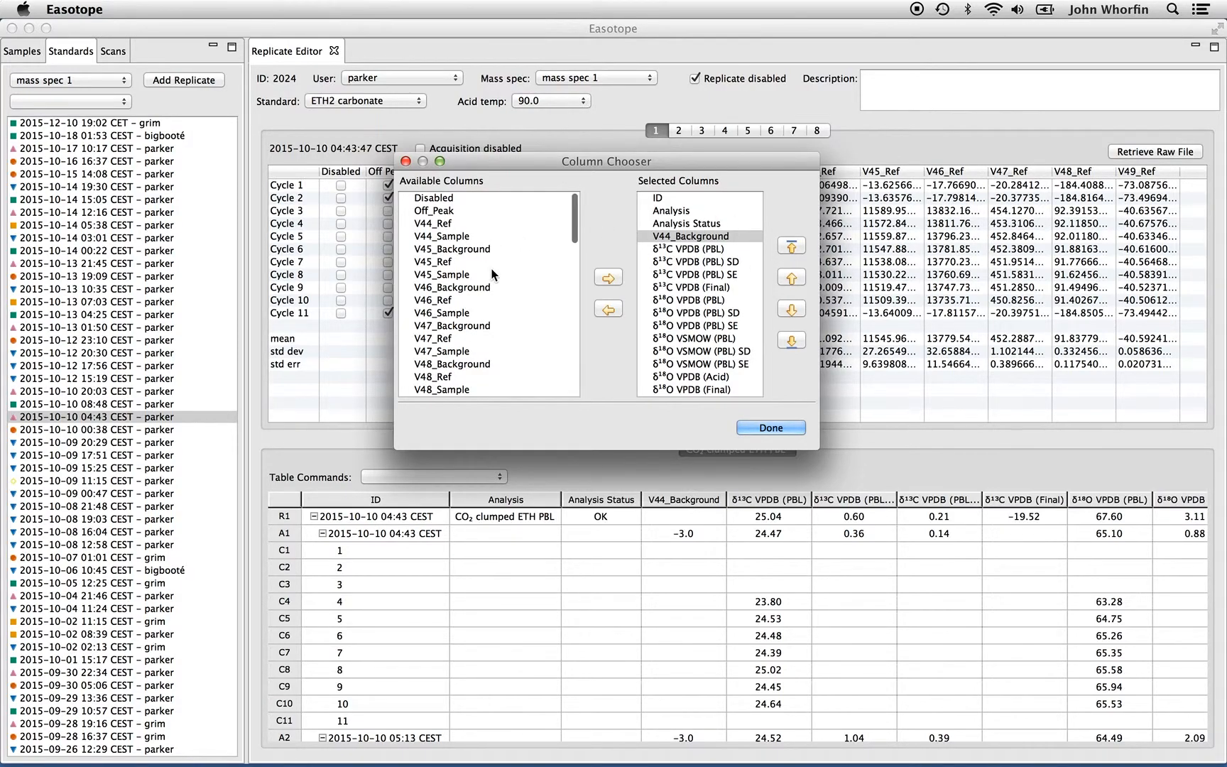
# Remove the V44_Background column from the selected columns
pyautogui.scroll(-15, 493, 274)
pyautogui.scroll(15, 493, 274)
pyautogui.scroll(-1, 724, 279)
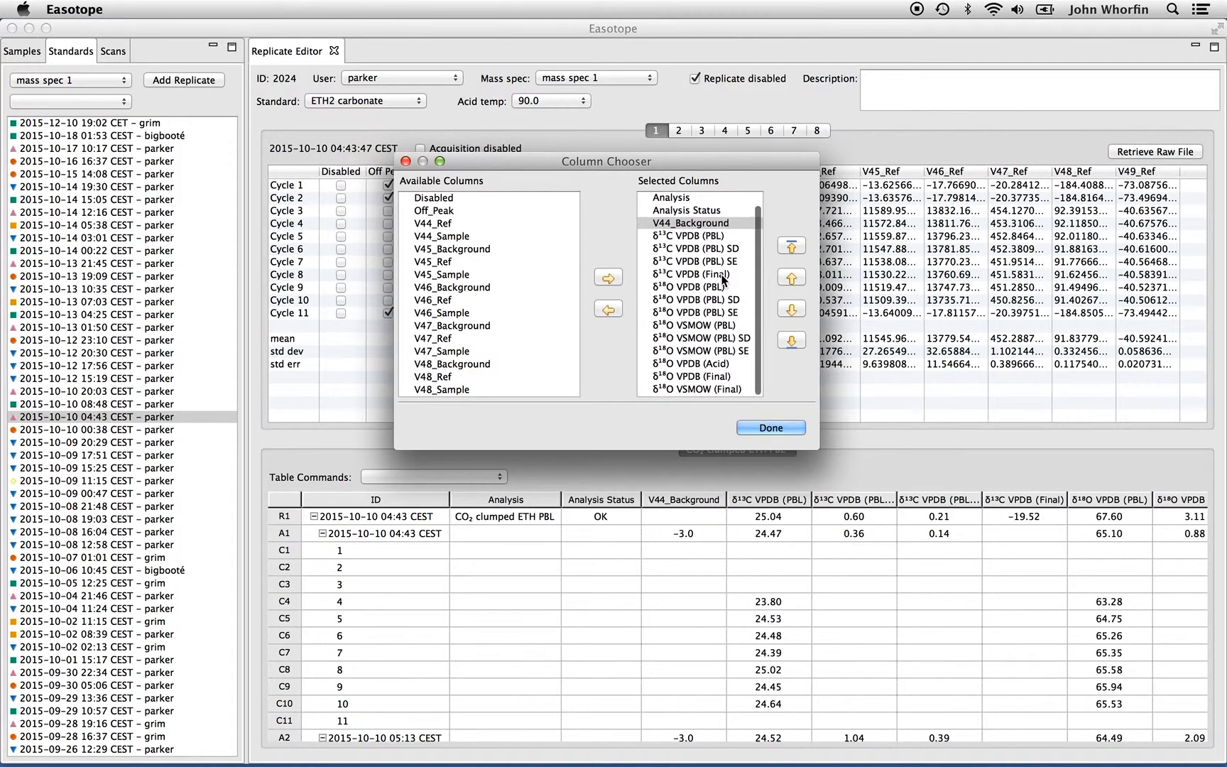
pyautogui.click(698, 225)
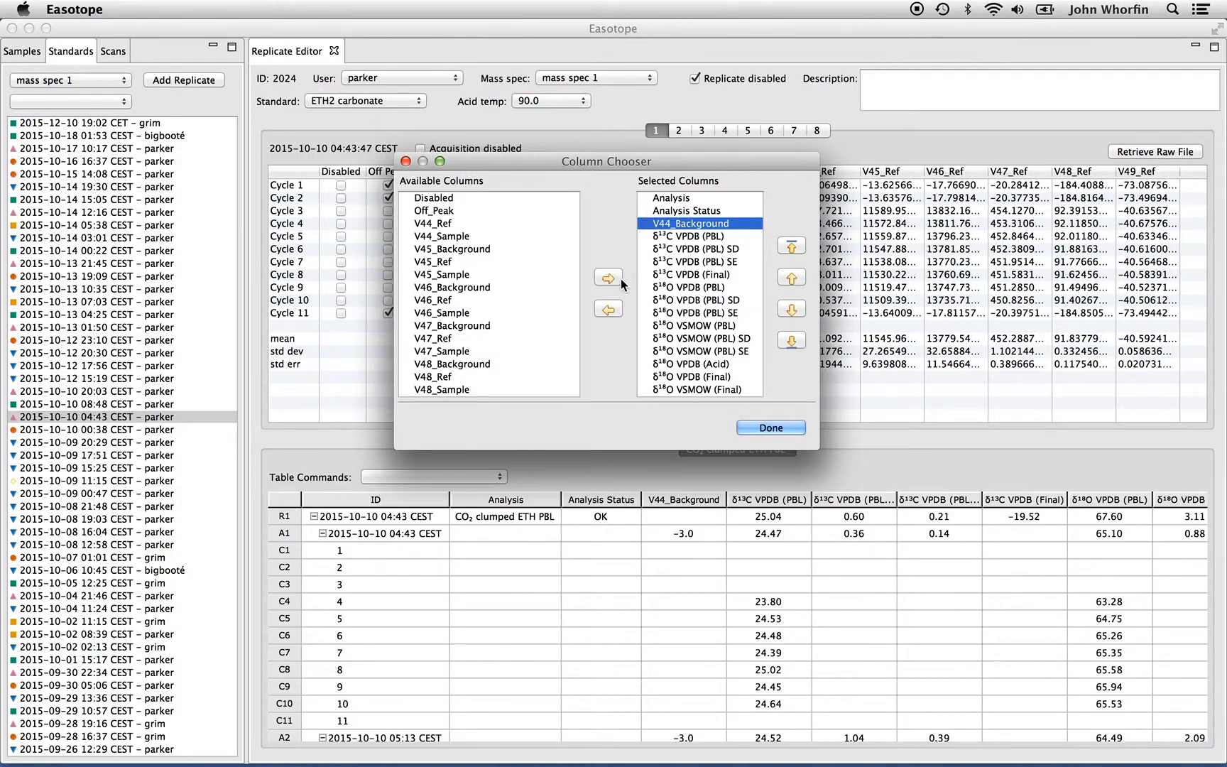
pyautogui.click(608, 309)
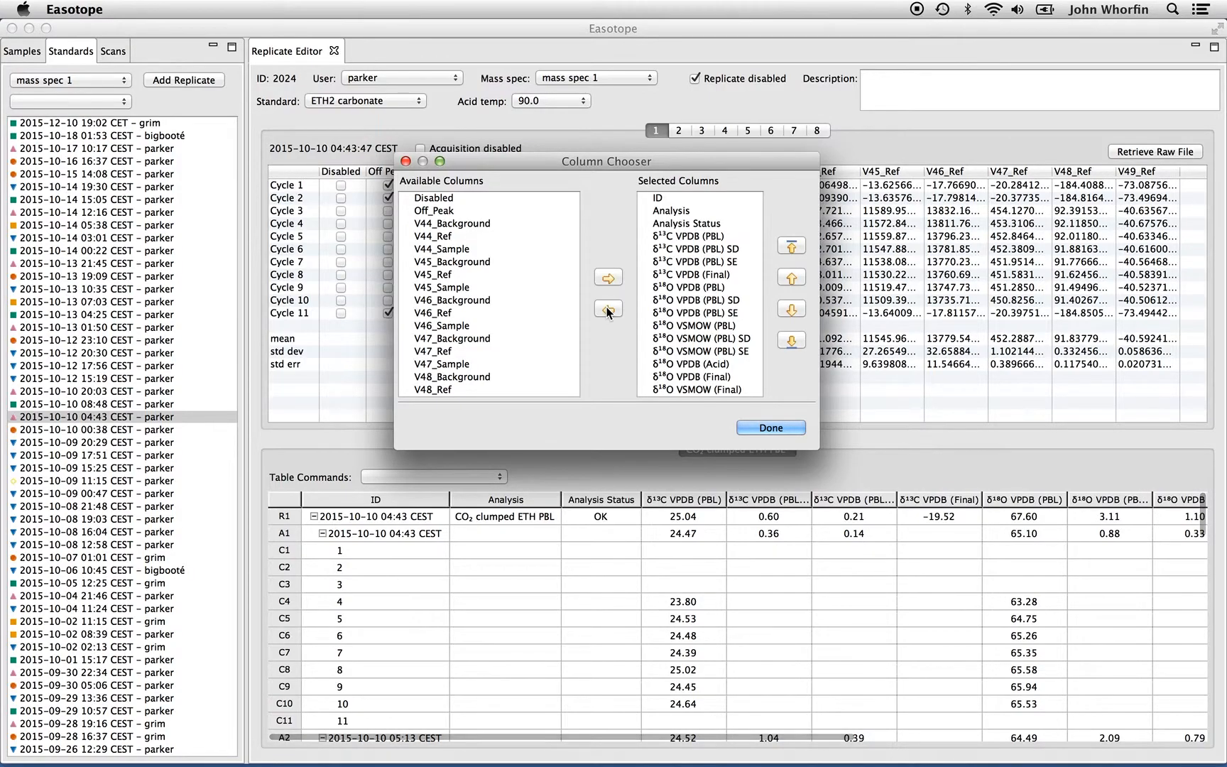
# Add the Δ47 CDES (Final) column, move it below Analysis Status, and close the column chooser
pyautogui.scroll(-15, 498, 269)
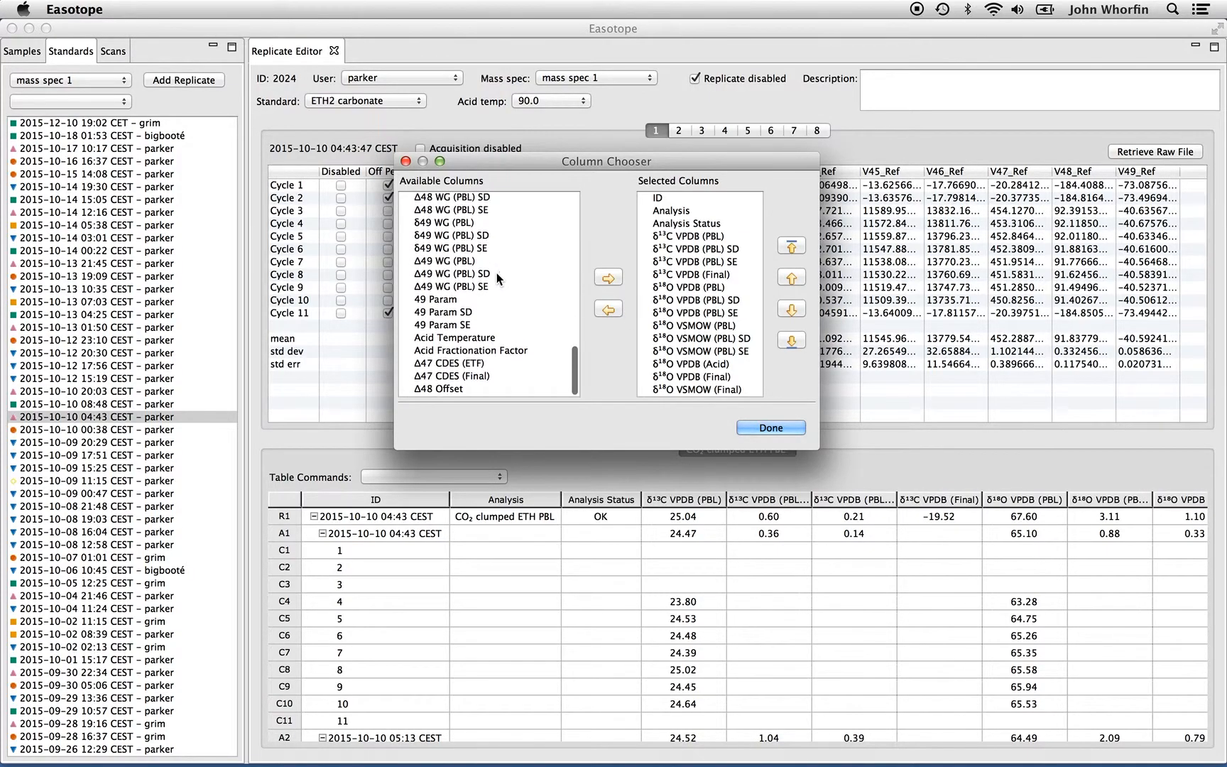
pyautogui.click(454, 373)
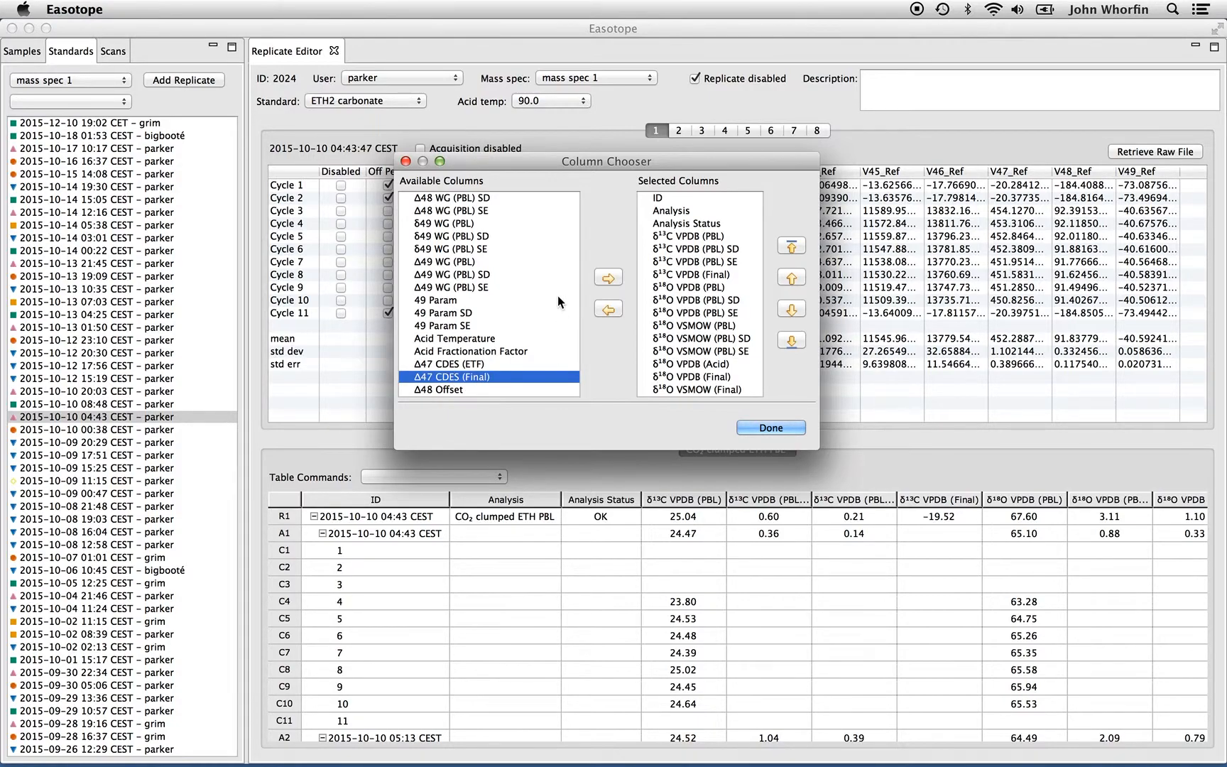
pyautogui.click(613, 279)
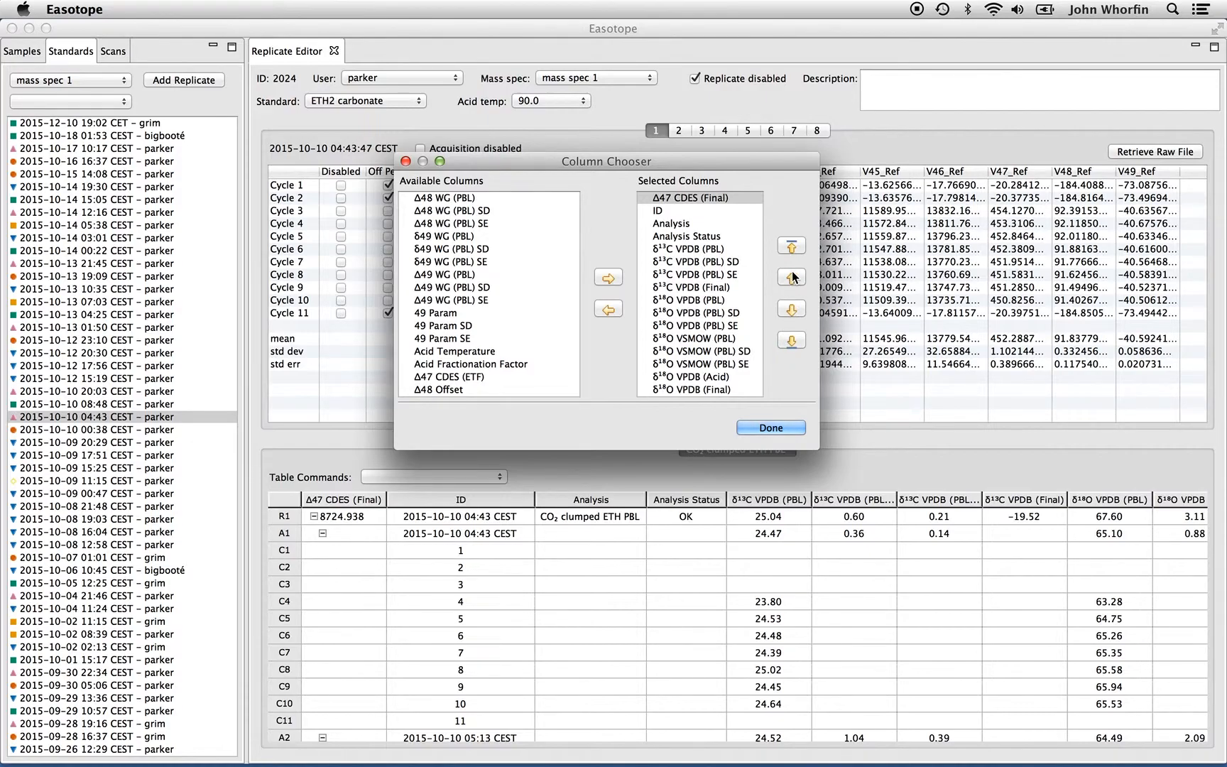
pyautogui.click(793, 307)
pyautogui.click(793, 307)
pyautogui.click(793, 306)
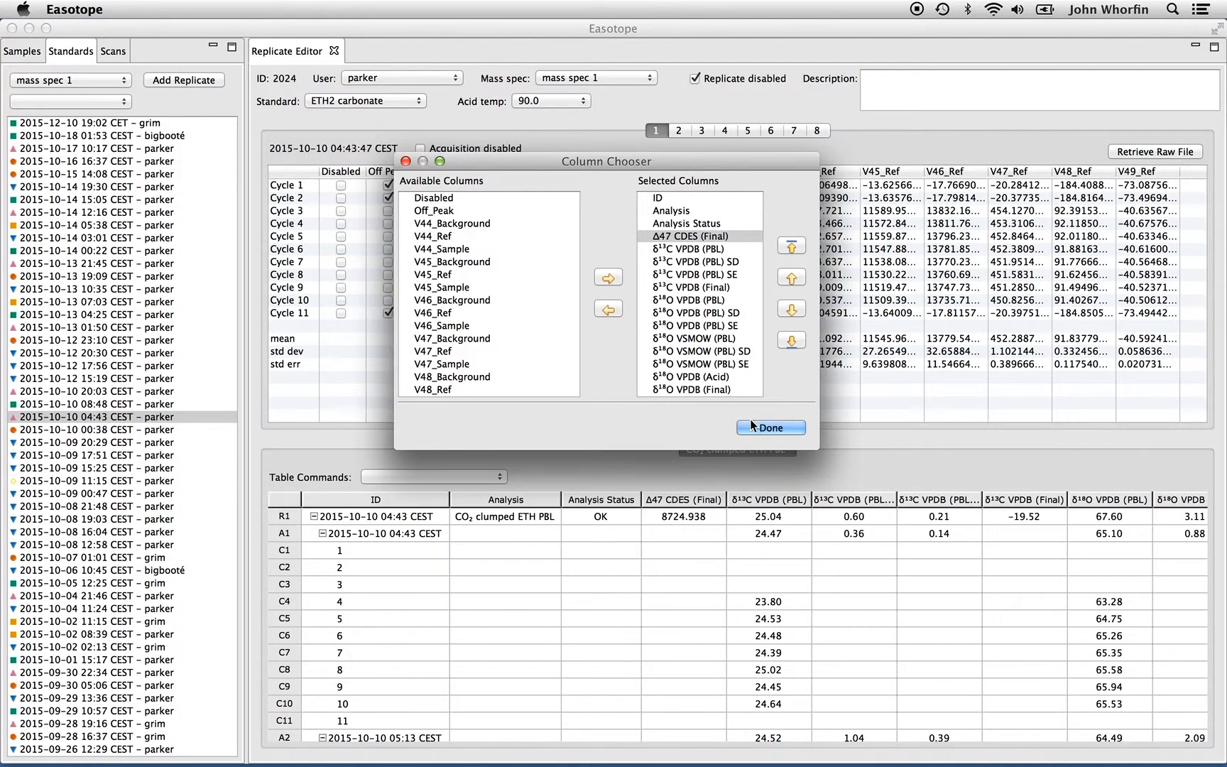
pyautogui.click(770, 427)
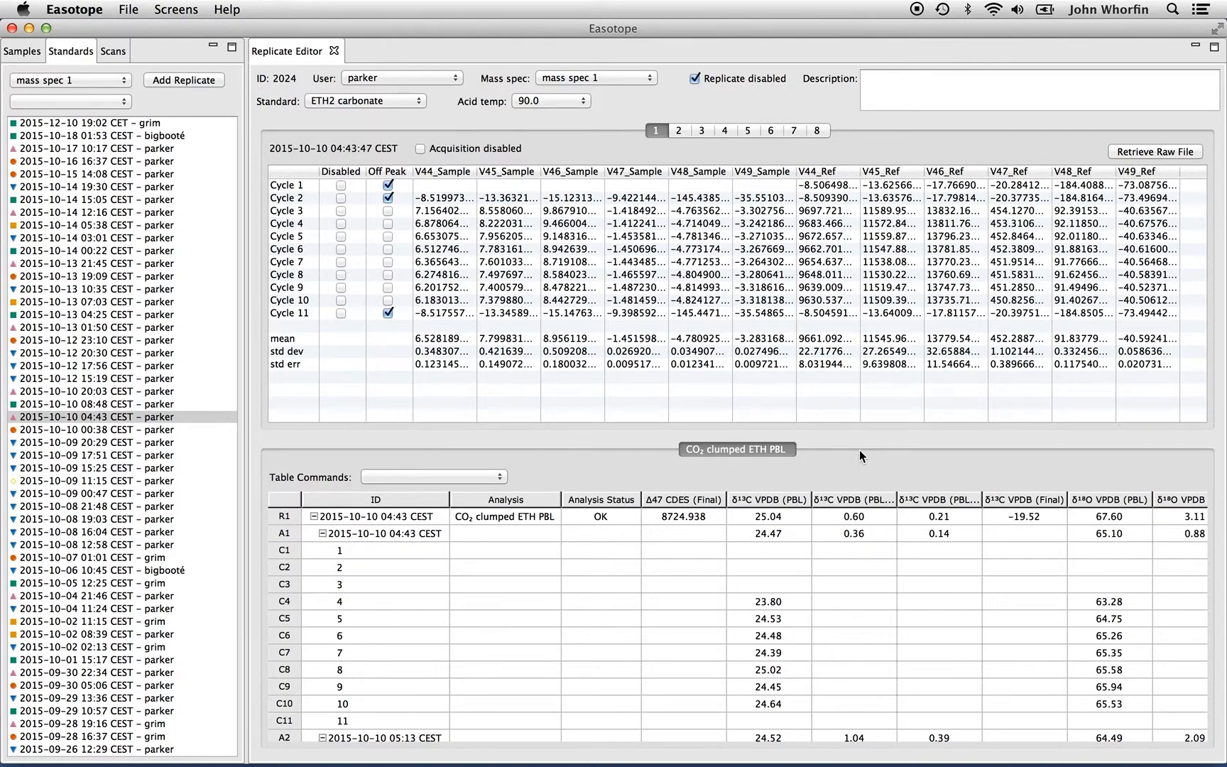
# Remove the Analysis and Analysis Status columns from the results table via the column selector
pyautogui.click(489, 478)
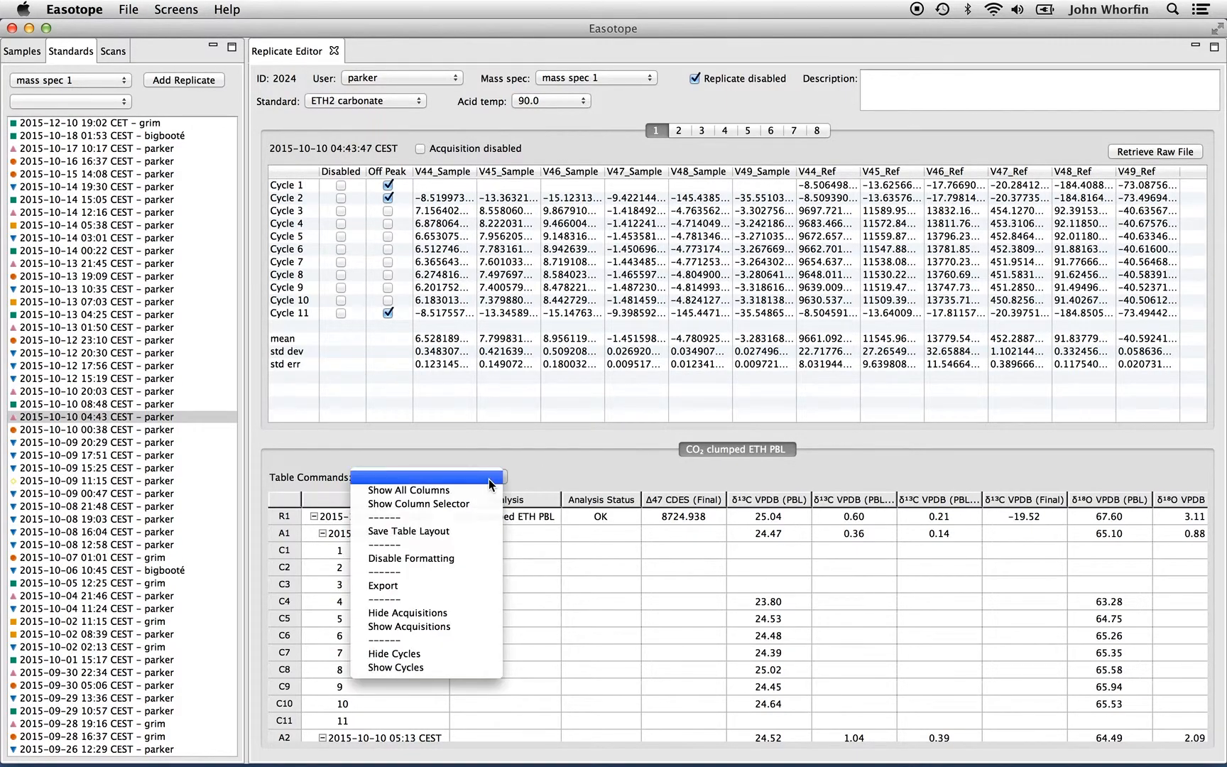
pyautogui.click(484, 499)
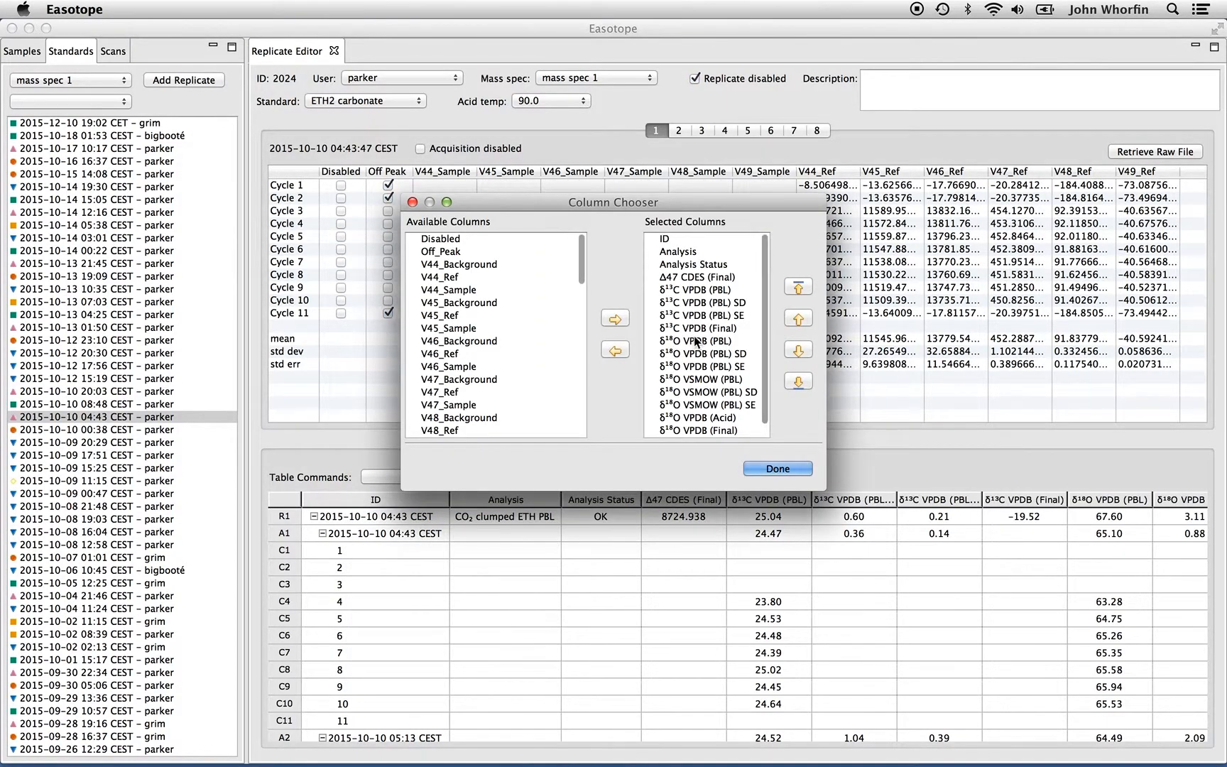
pyautogui.click(701, 254)
pyautogui.keyDown('shift'); pyautogui.click(701, 264); pyautogui.keyUp('shift')
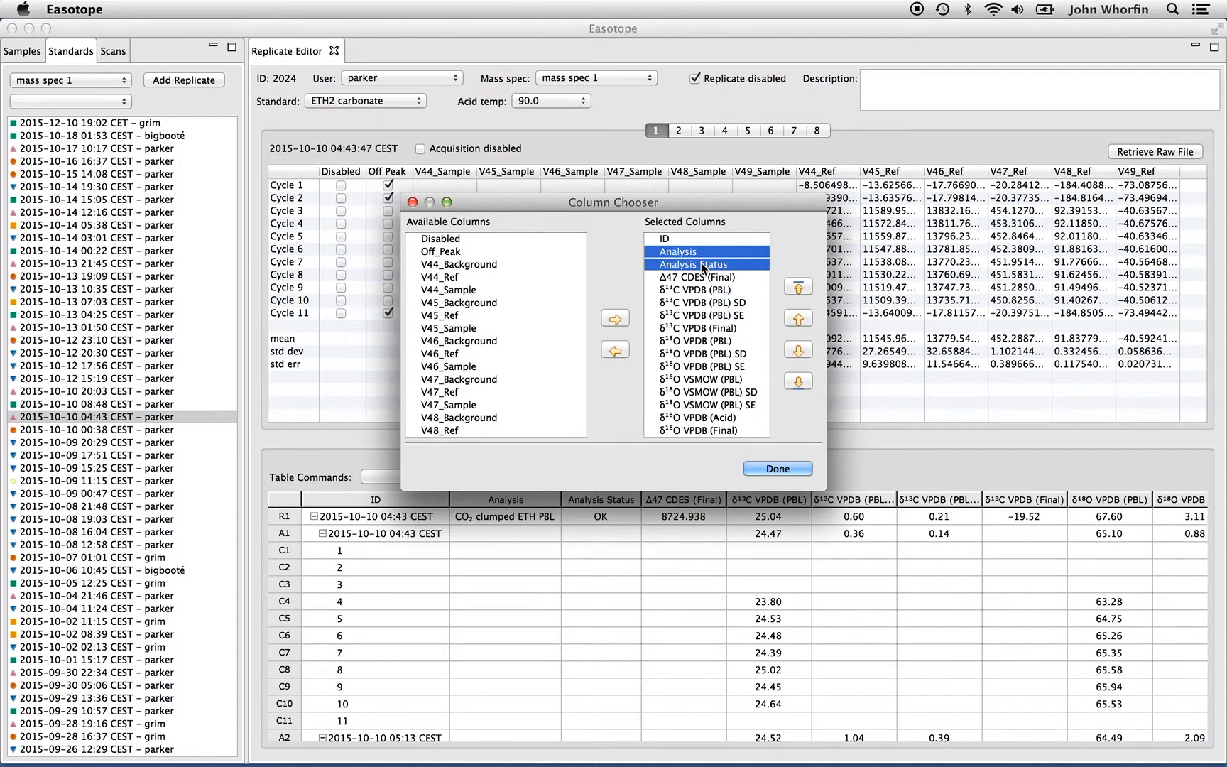
pyautogui.click(615, 350)
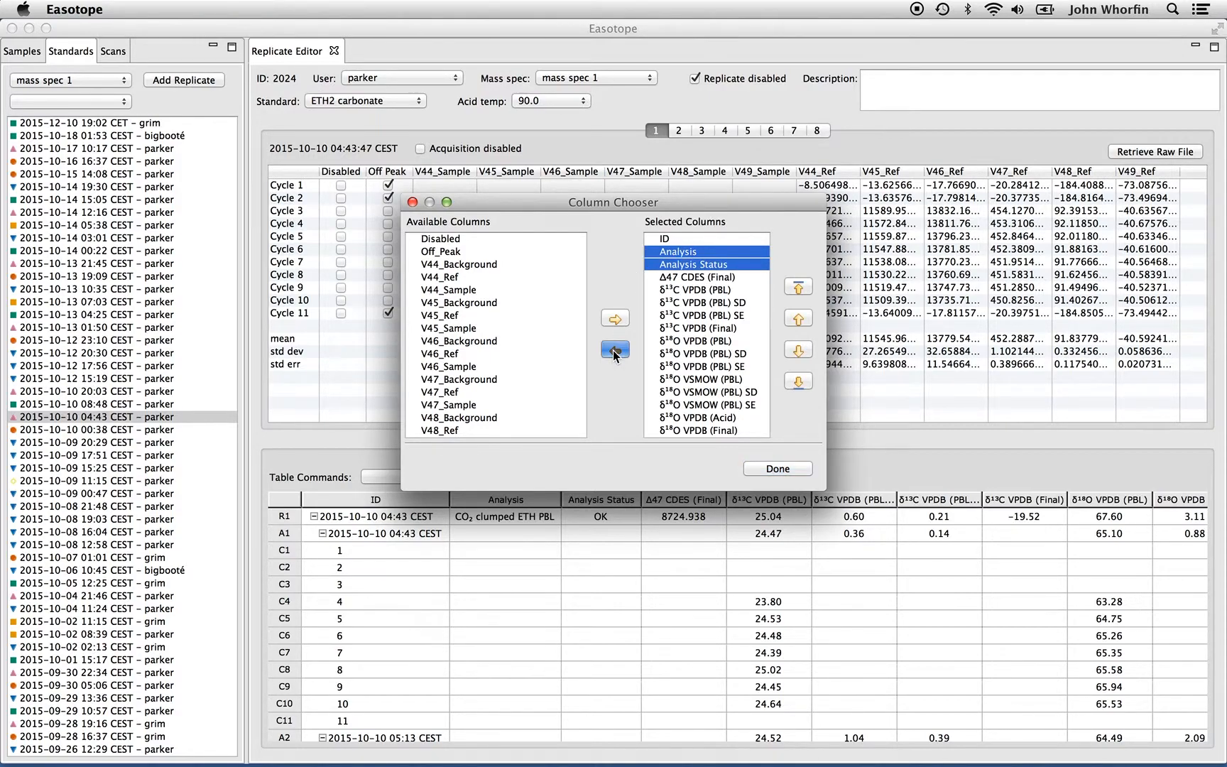
pyautogui.click(777, 470)
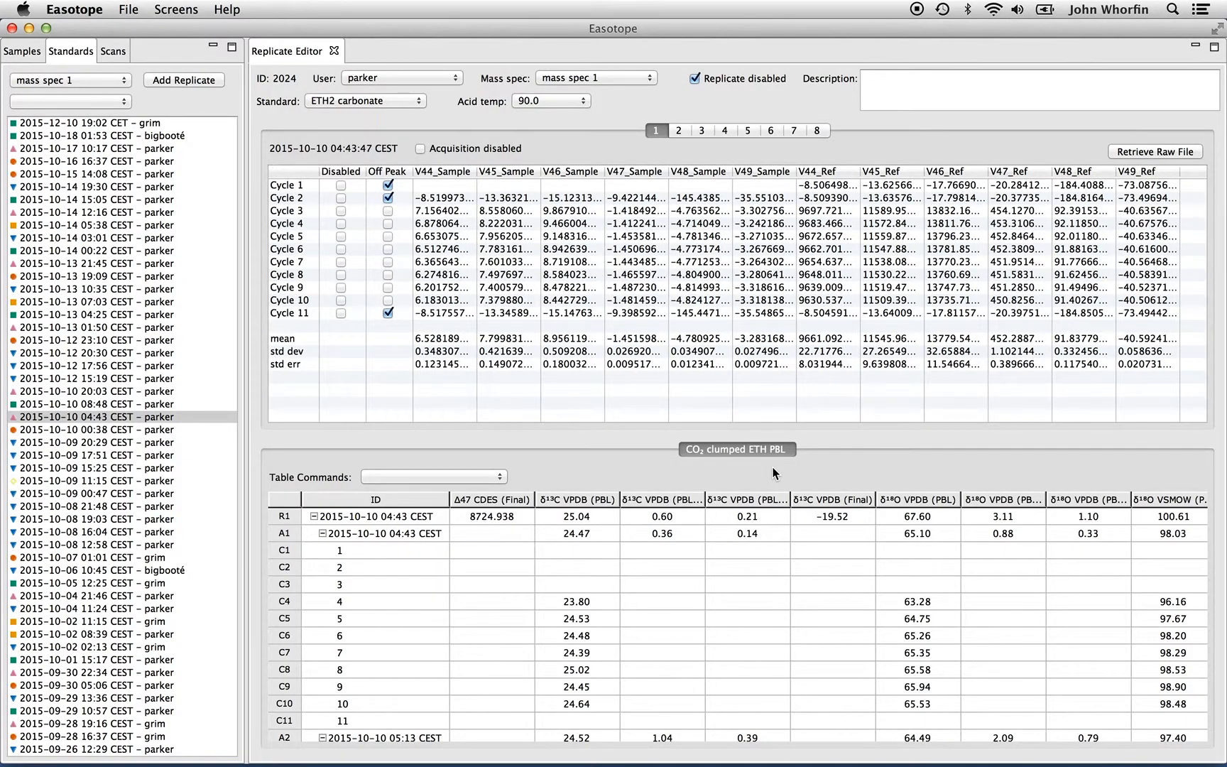
# Hide the cycle rows and the acquisition rows in the results table
pyautogui.click(460, 479)
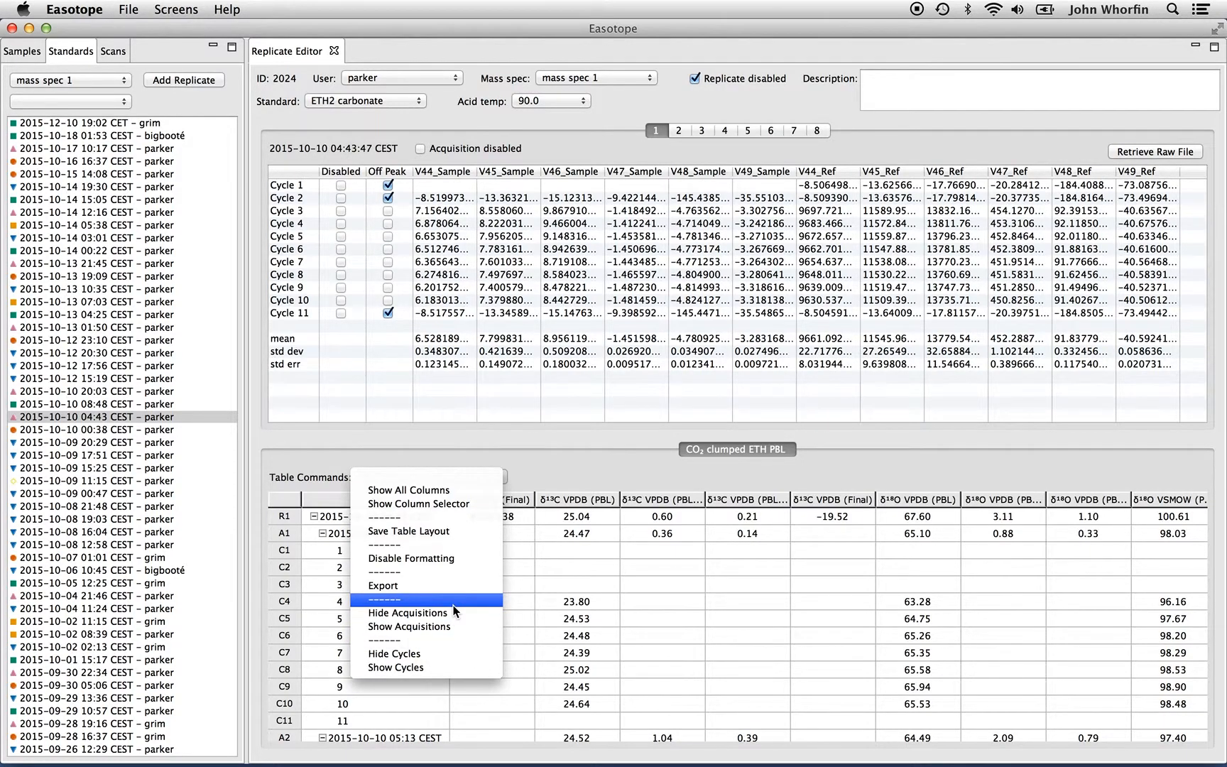
pyautogui.click(454, 652)
pyautogui.click(442, 476)
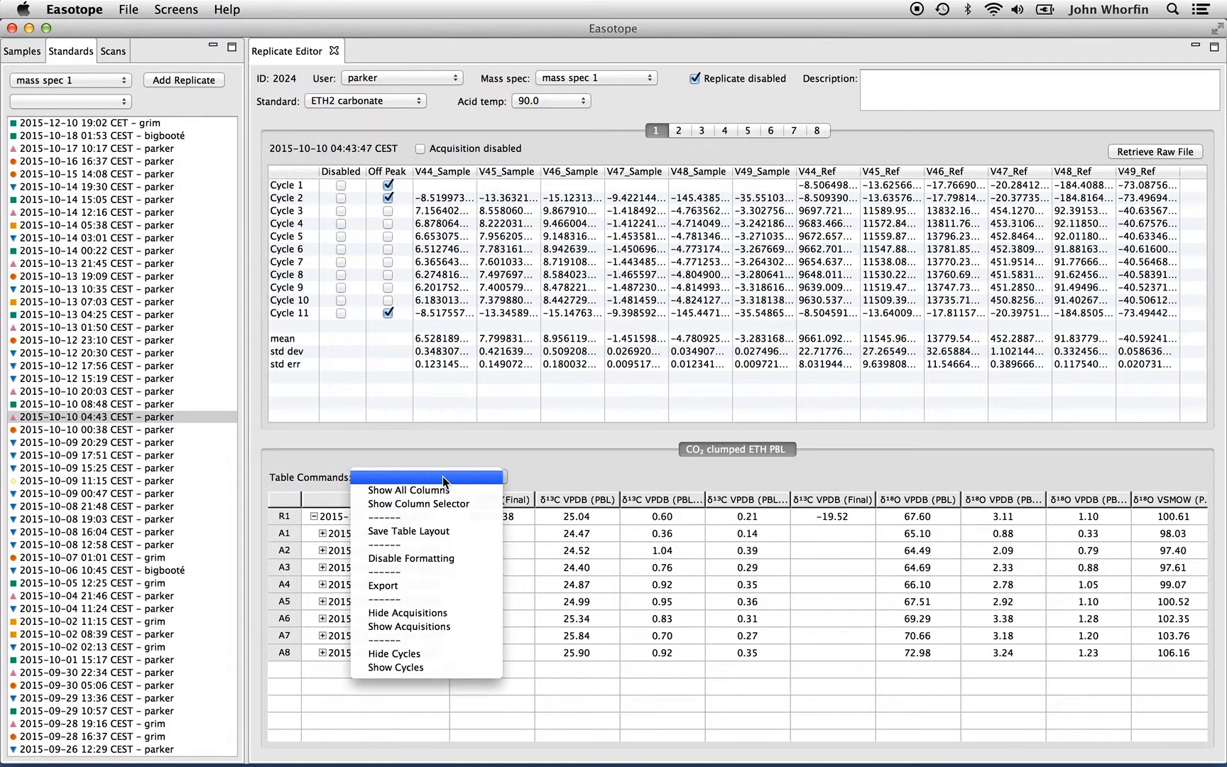
pyautogui.click(437, 611)
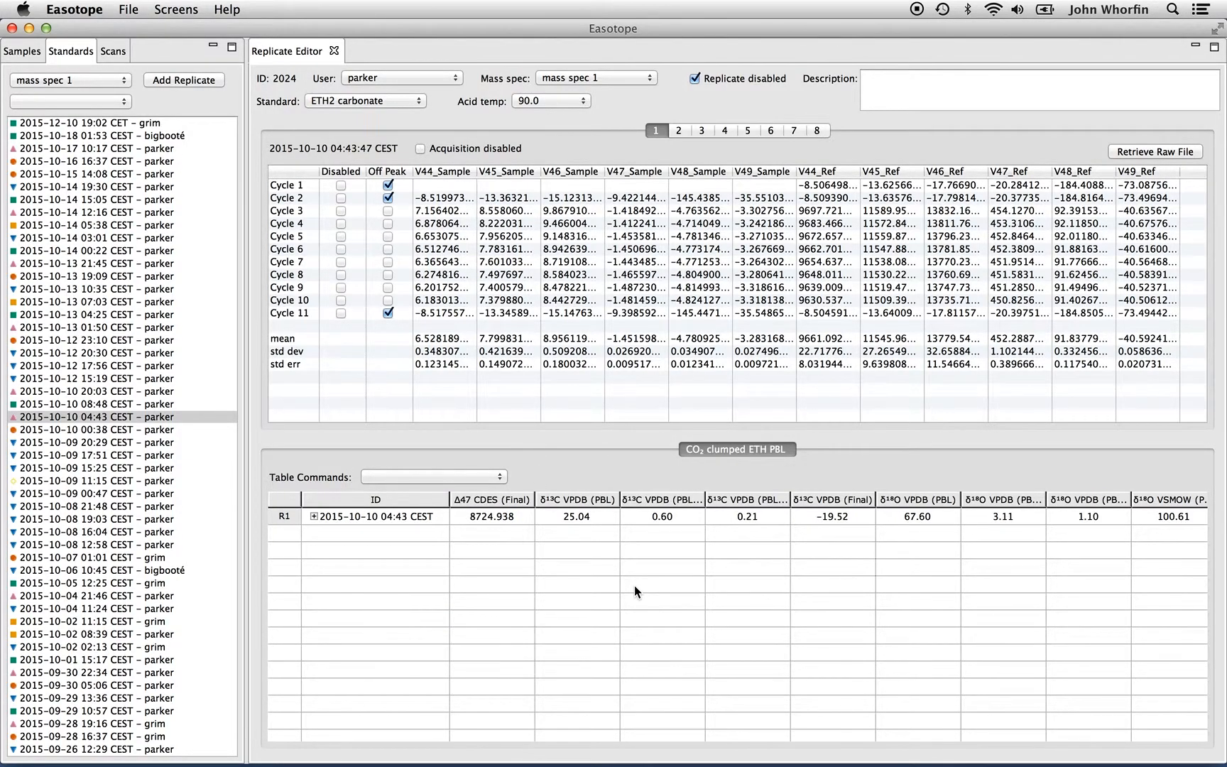
# Save the current results table layout
pyautogui.hscroll(10, 634, 586)
pyautogui.hscroll(-10, 634, 587)
pyautogui.click(480, 477)
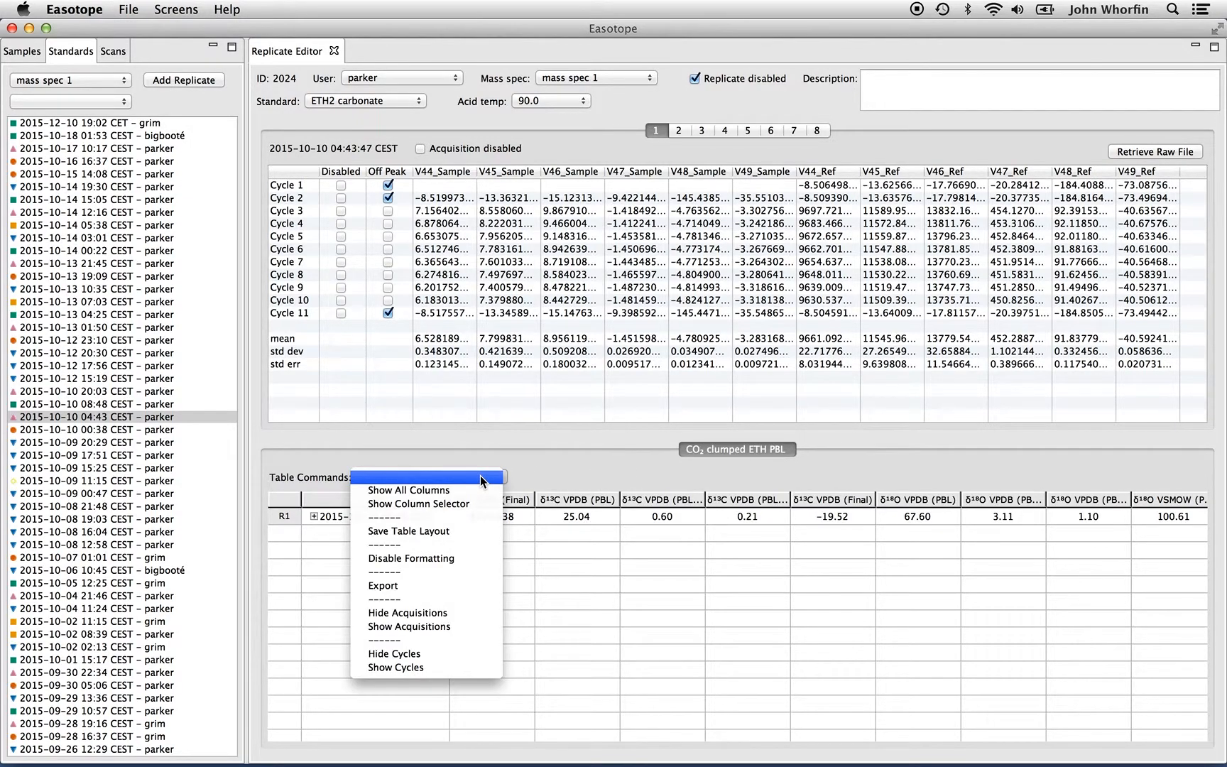
pyautogui.click(463, 531)
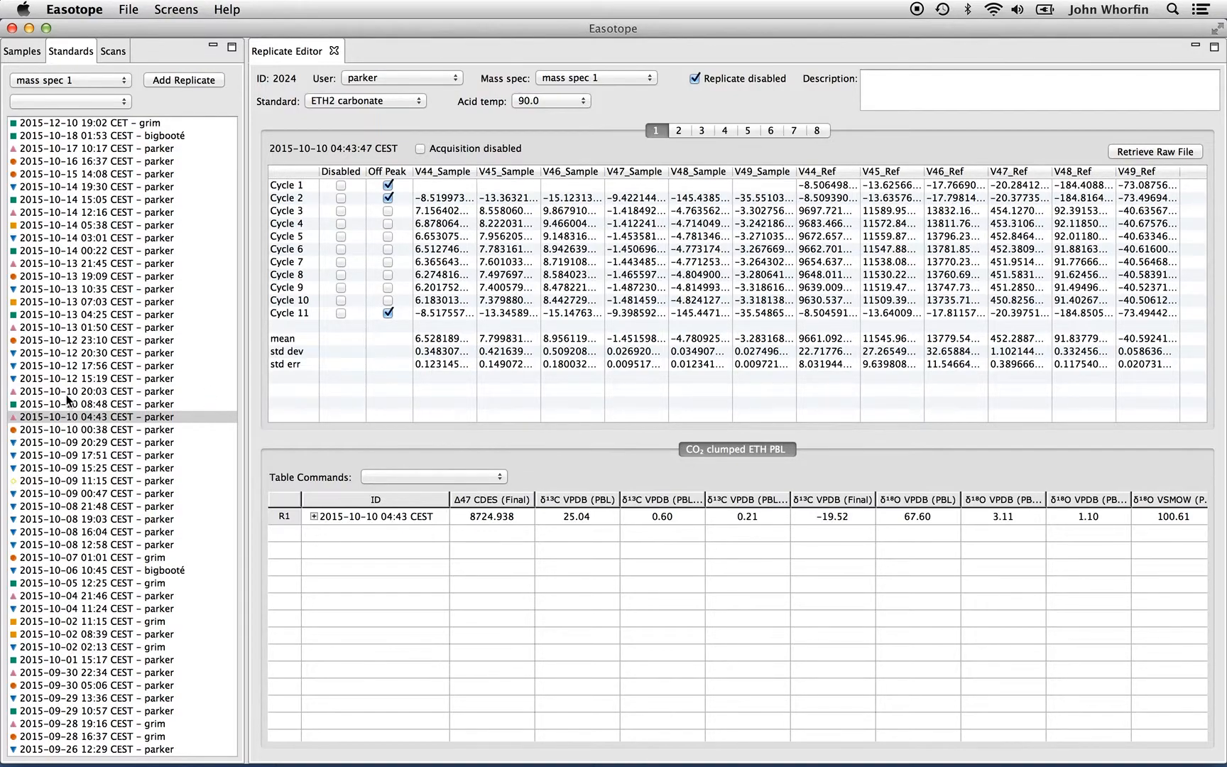
pyautogui.doubleClick(93, 429)
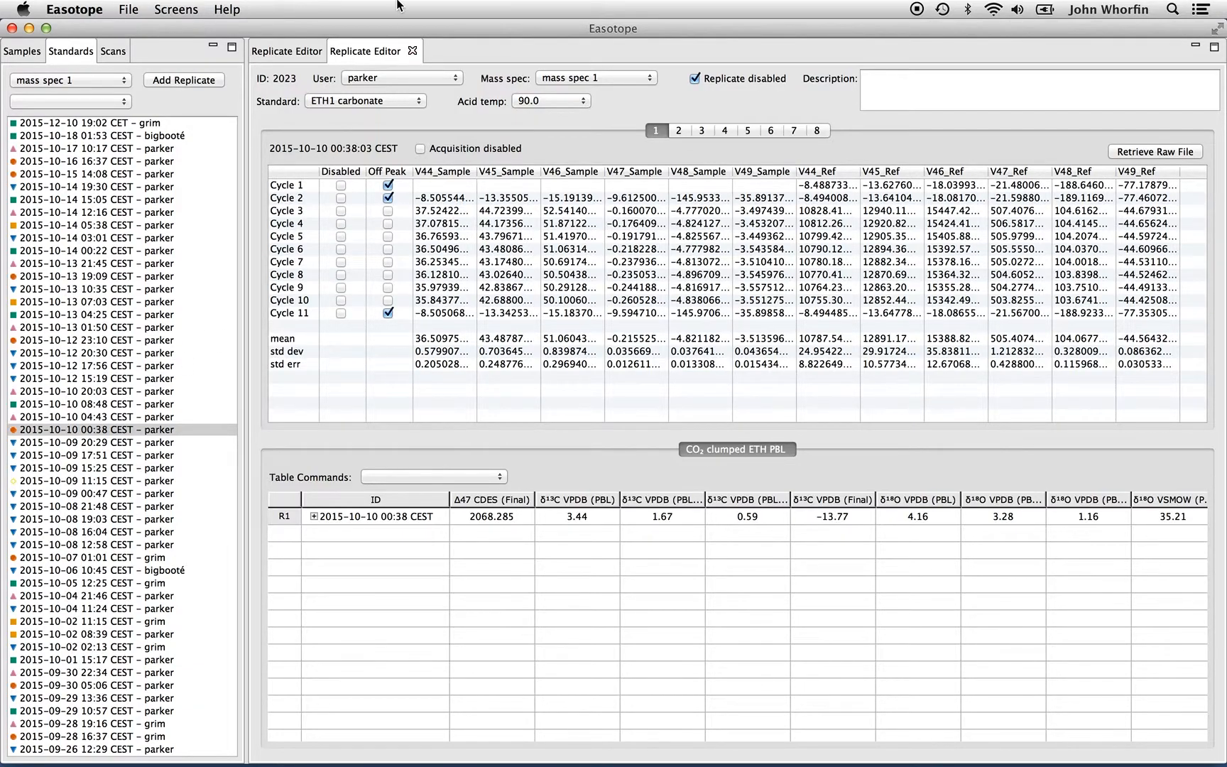
# Switch back and forth between the two open replicate editors to compare their results tables
pyautogui.click(284, 53)
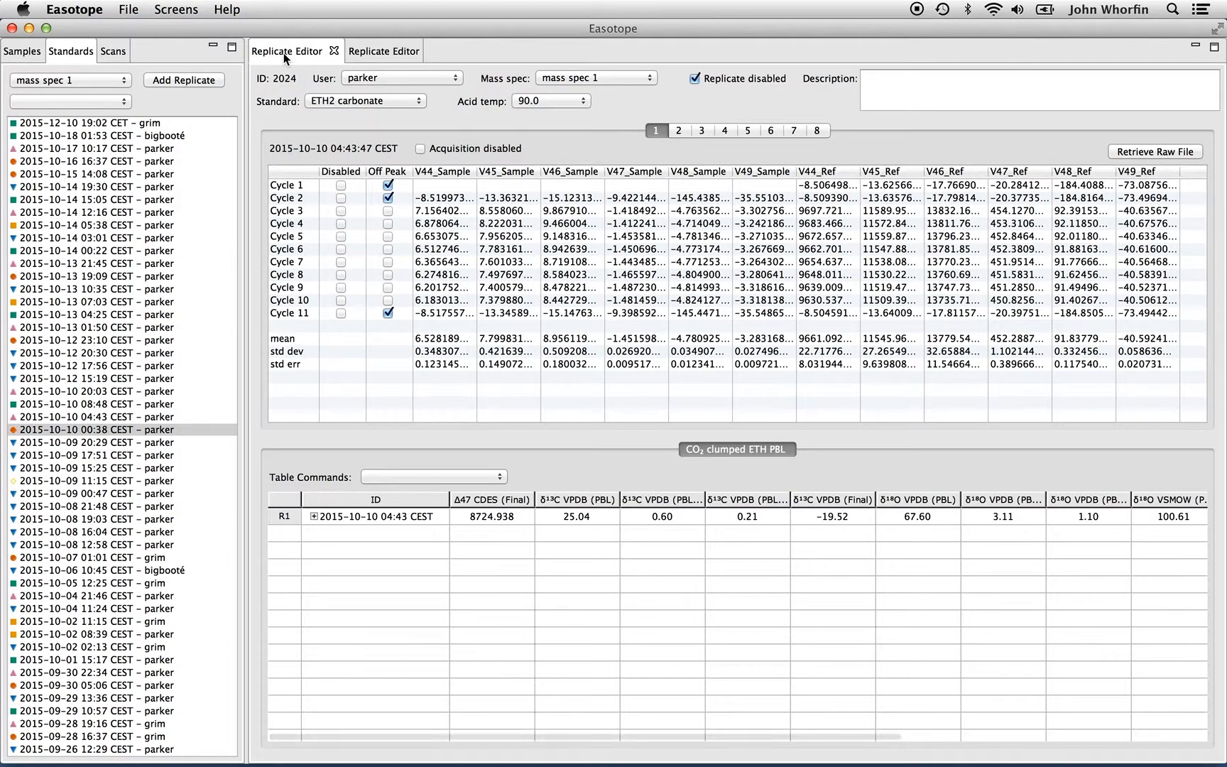
pyautogui.click(373, 54)
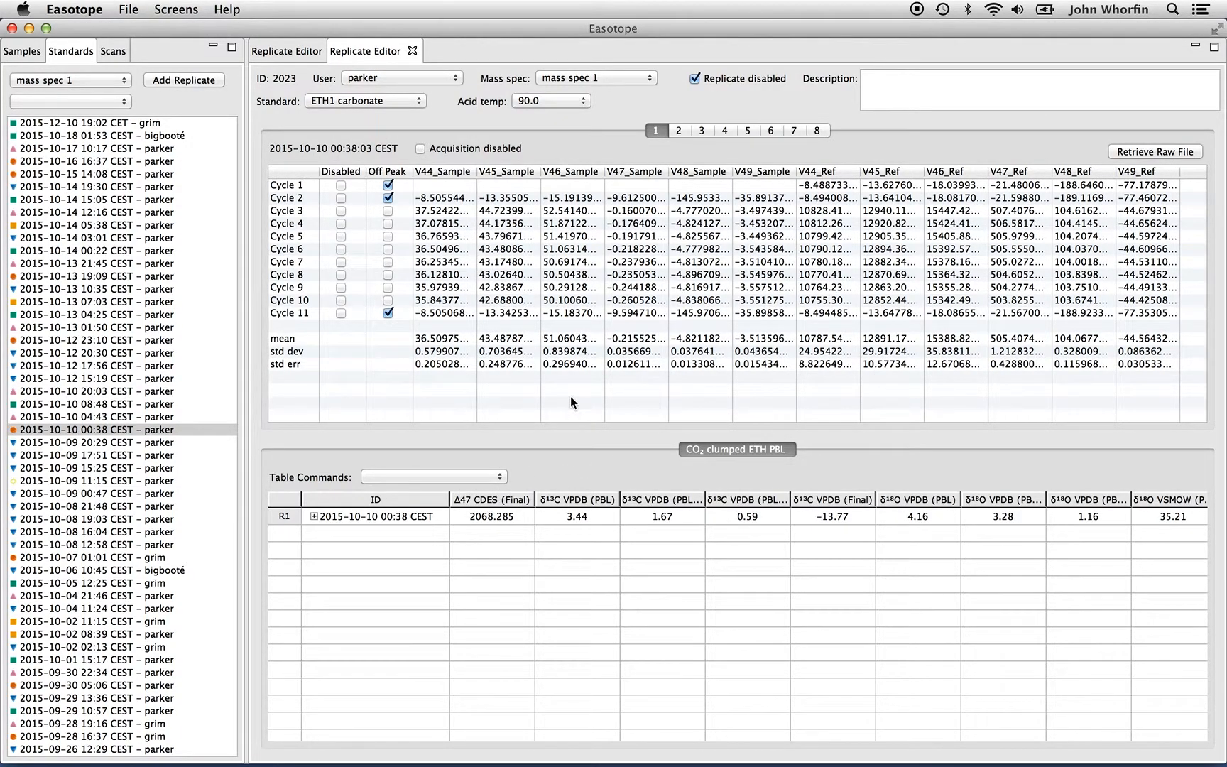
pyautogui.click(291, 51)
pyautogui.click(369, 50)
pyautogui.click(275, 53)
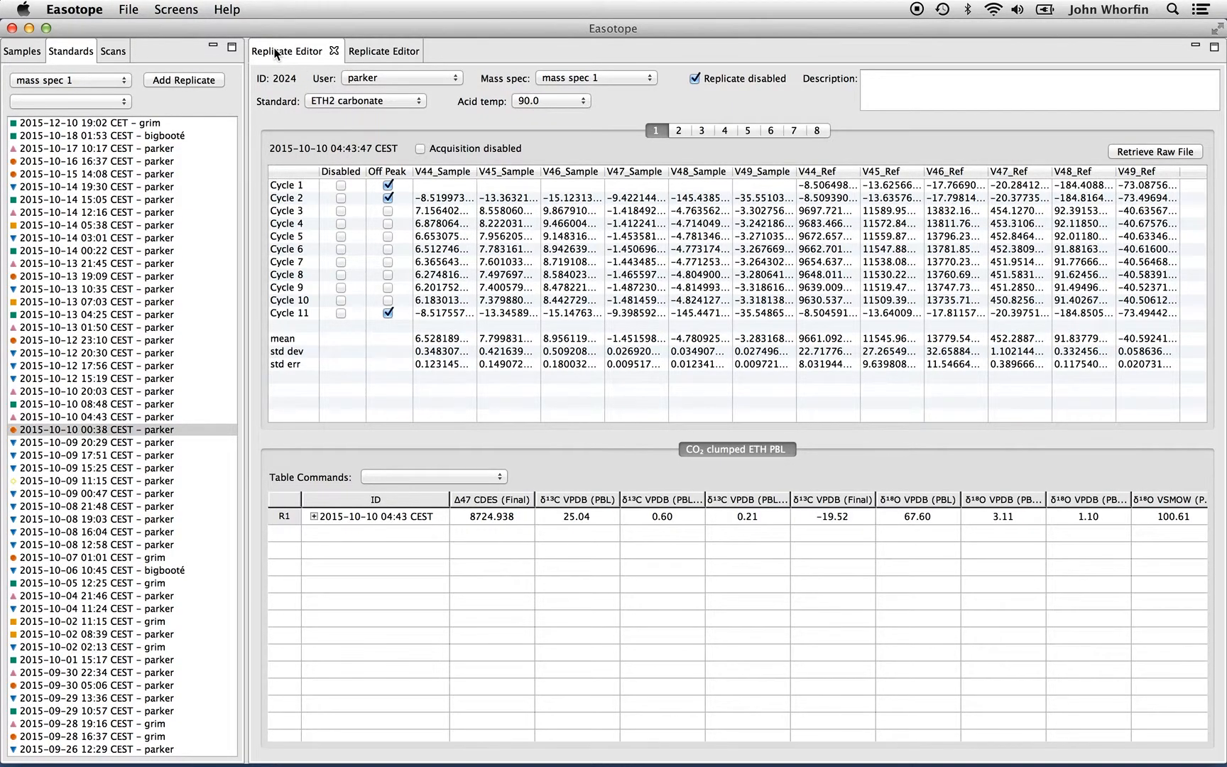
# Disable number formatting in the results table
pyautogui.click(402, 474)
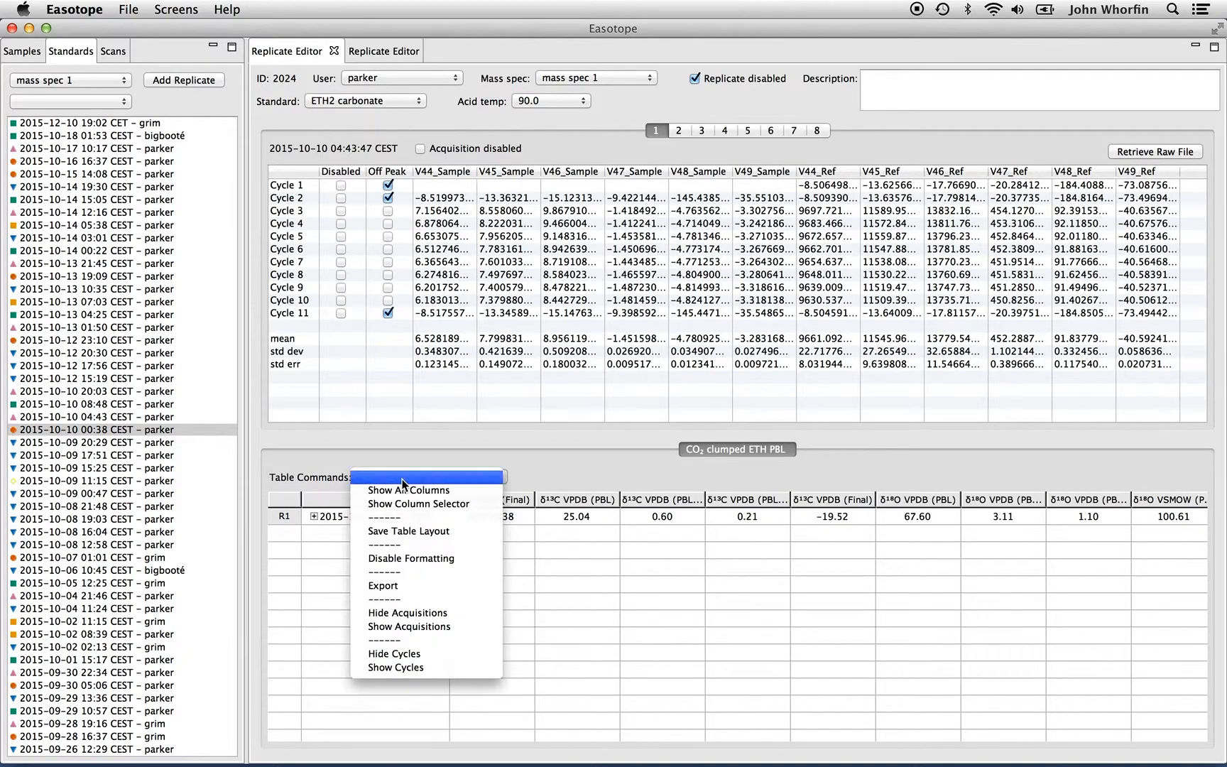
pyautogui.click(461, 557)
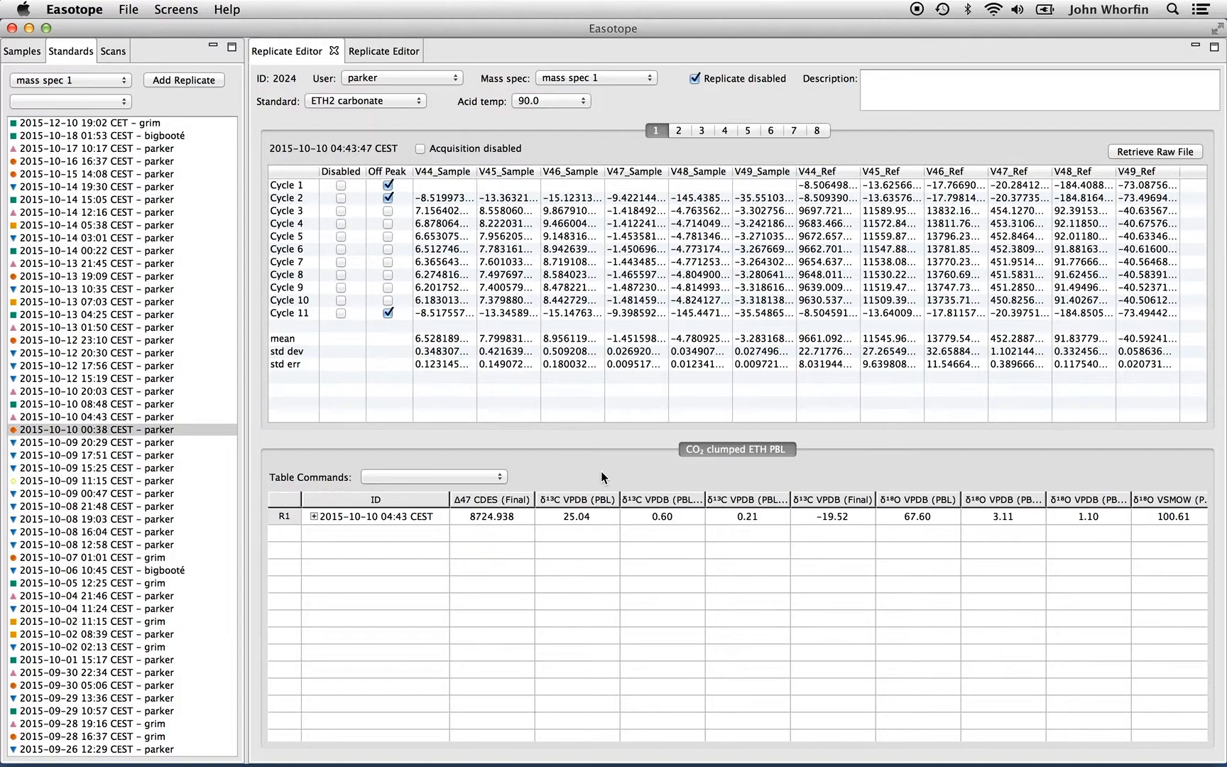
pyautogui.click(477, 471)
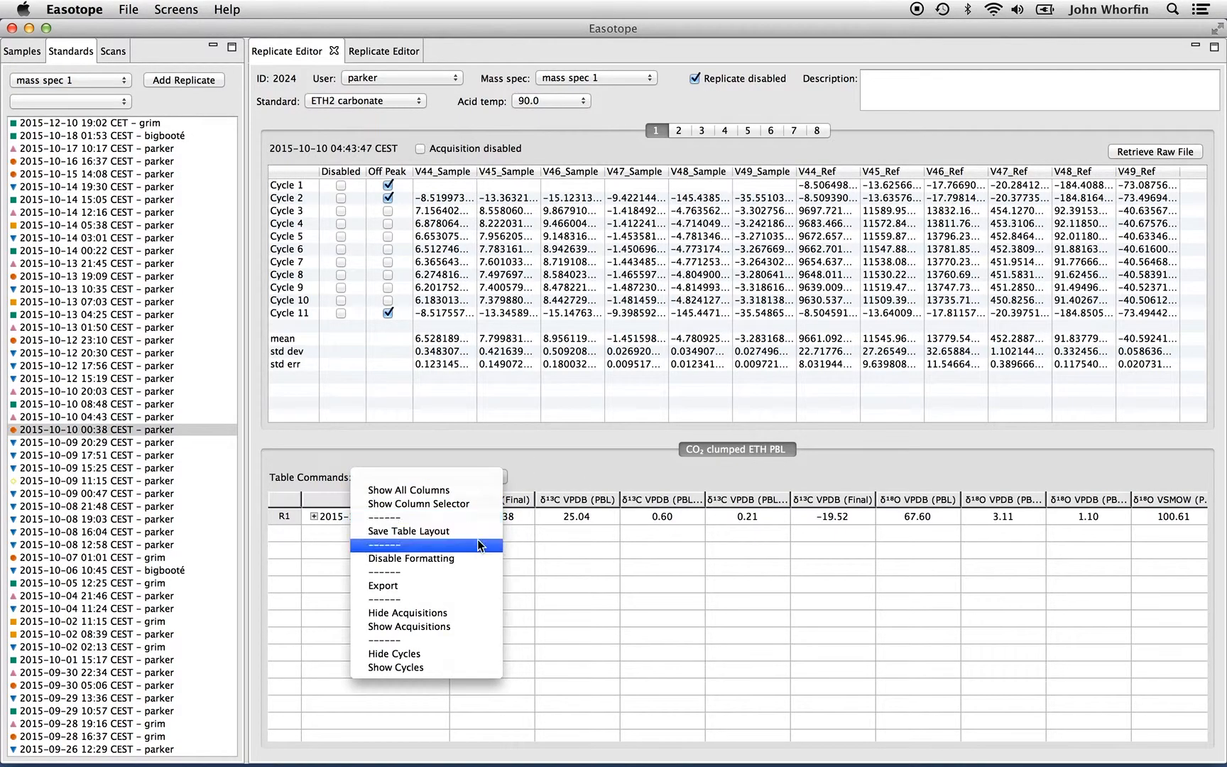
pyautogui.click(477, 558)
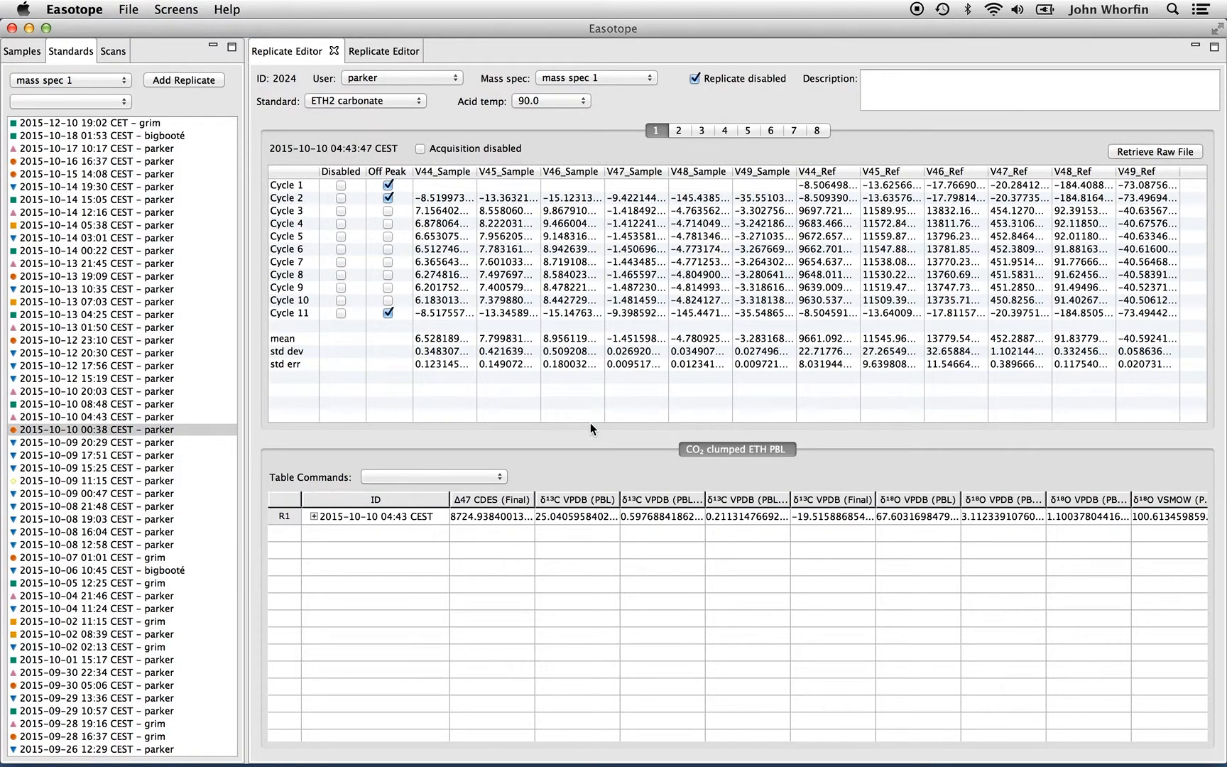
# Re-enable number formatting in the results table
pyautogui.click(501, 483)
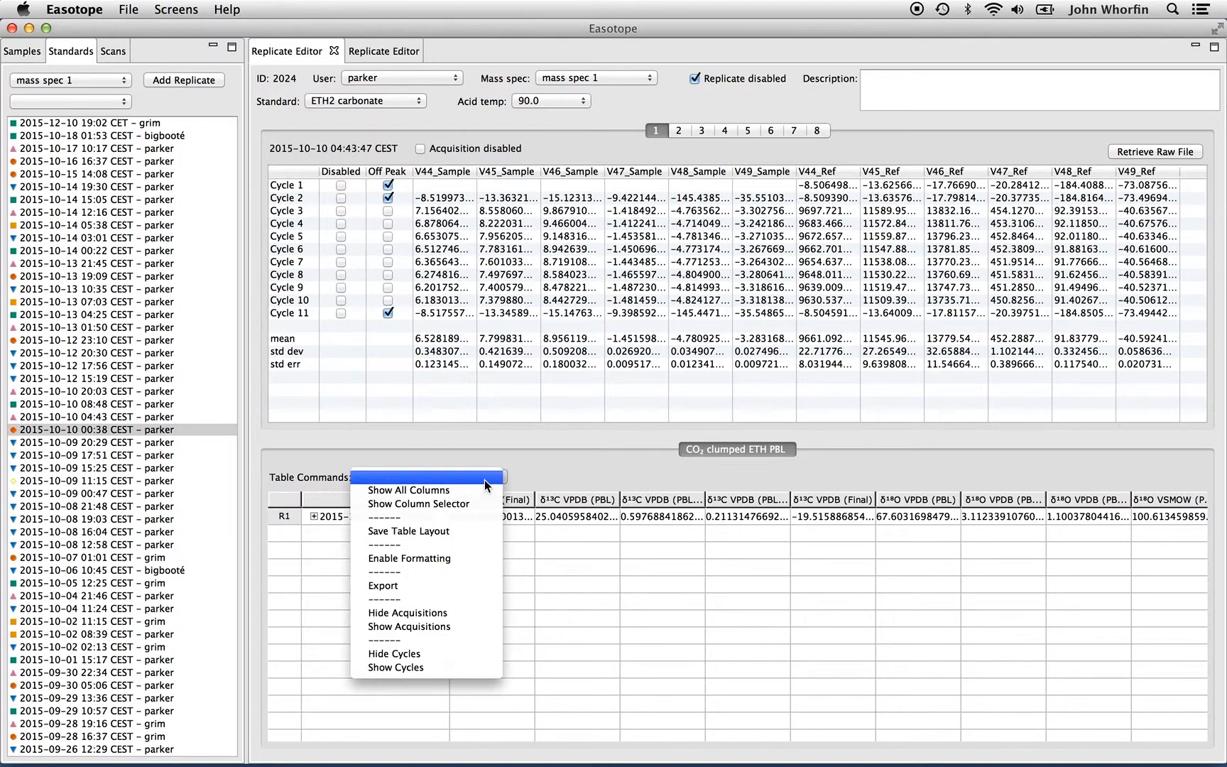
pyautogui.click(473, 559)
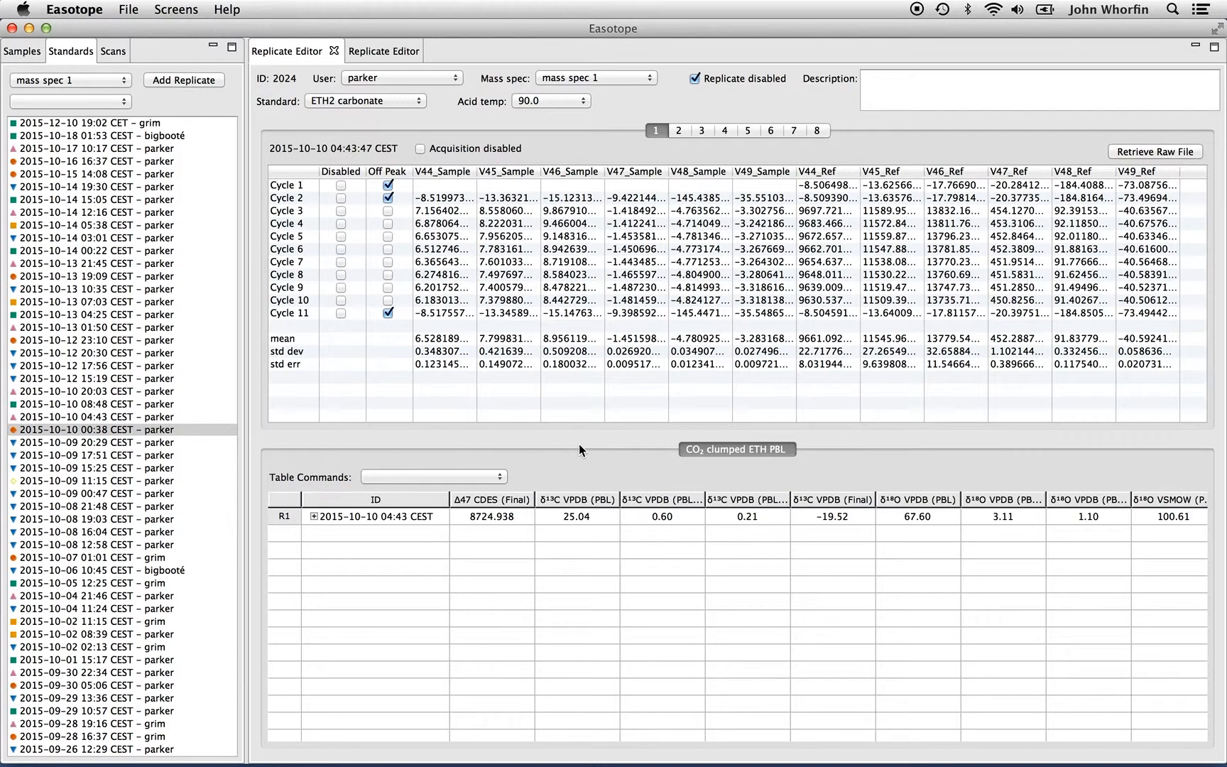
# Expand the replicate row to show its acquisition rows and select a block of their δ13C values
pyautogui.click(481, 476)
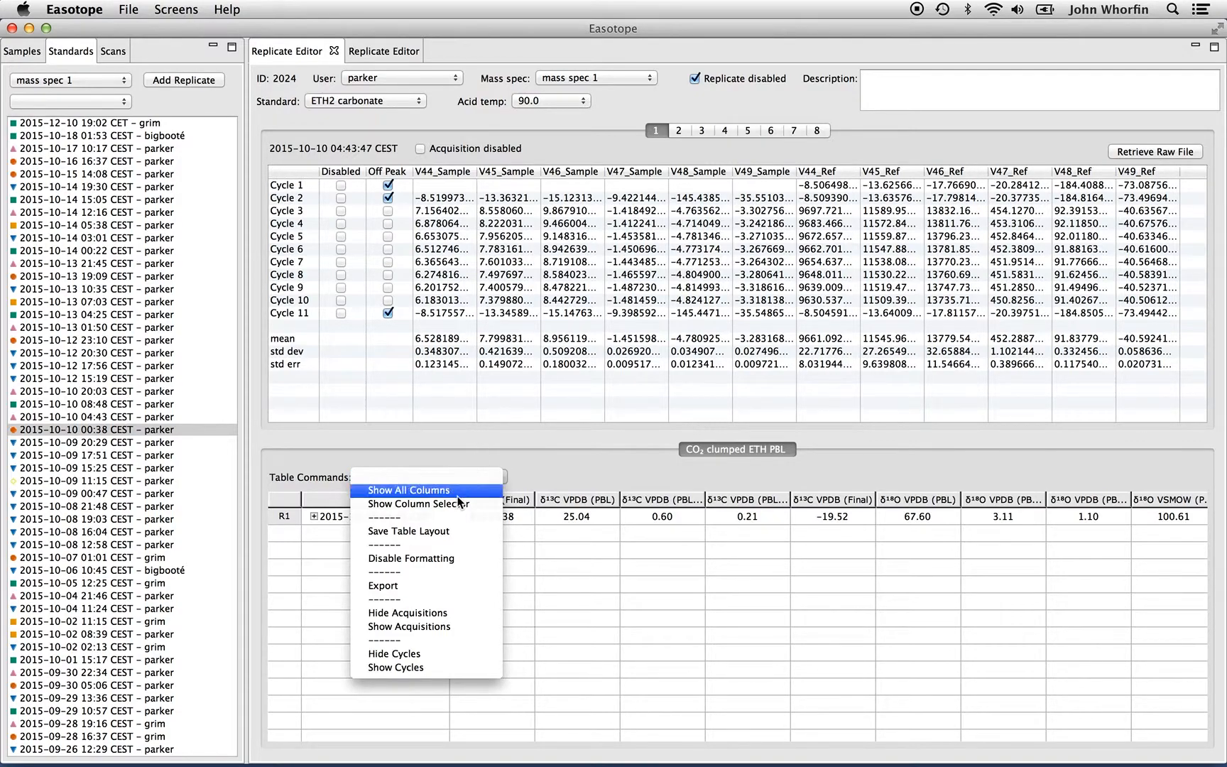
pyautogui.click(450, 587)
pyautogui.click(314, 517)
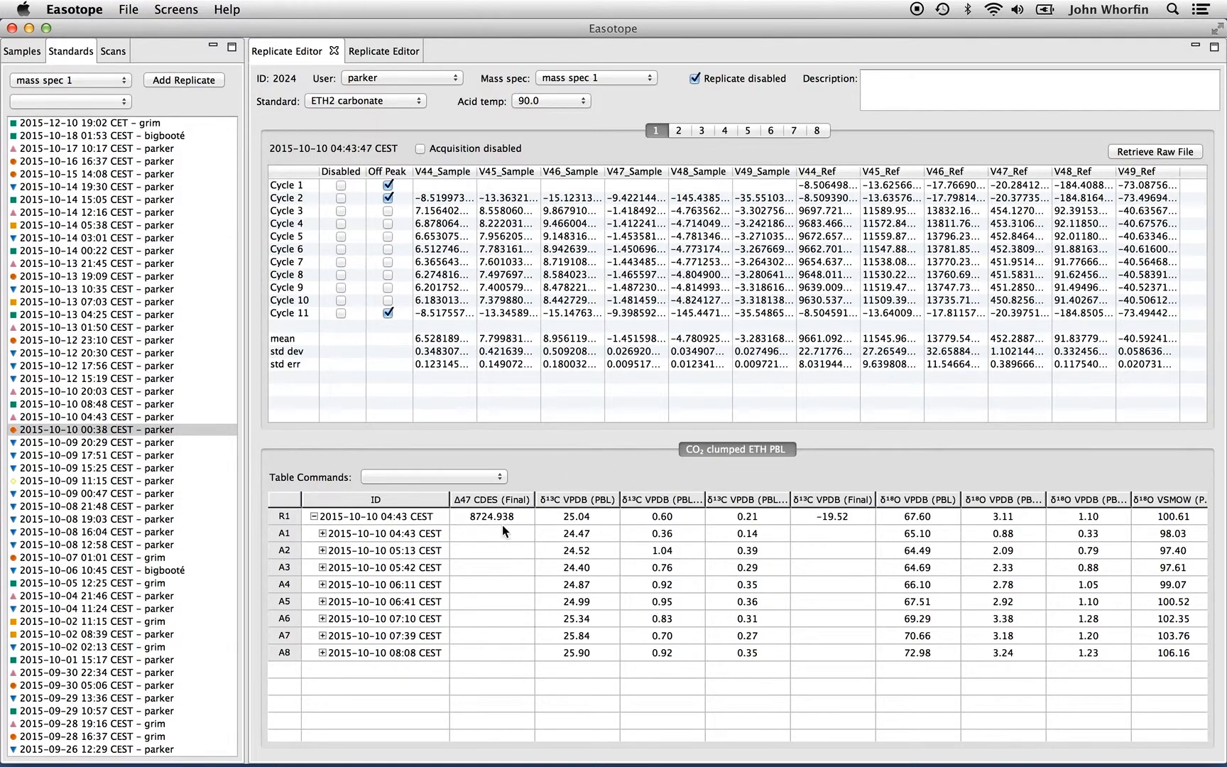
pyautogui.moveTo(536, 532); pyautogui.dragTo(707, 605)
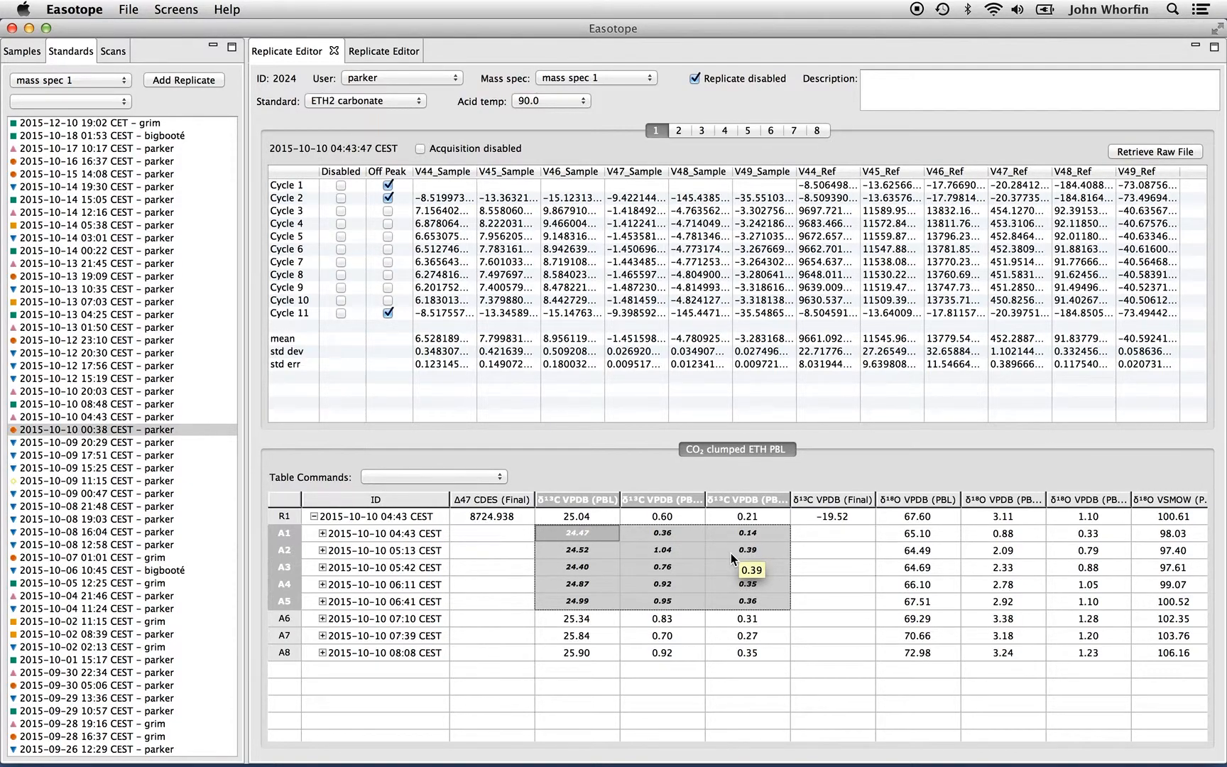
pyautogui.click(576, 530)
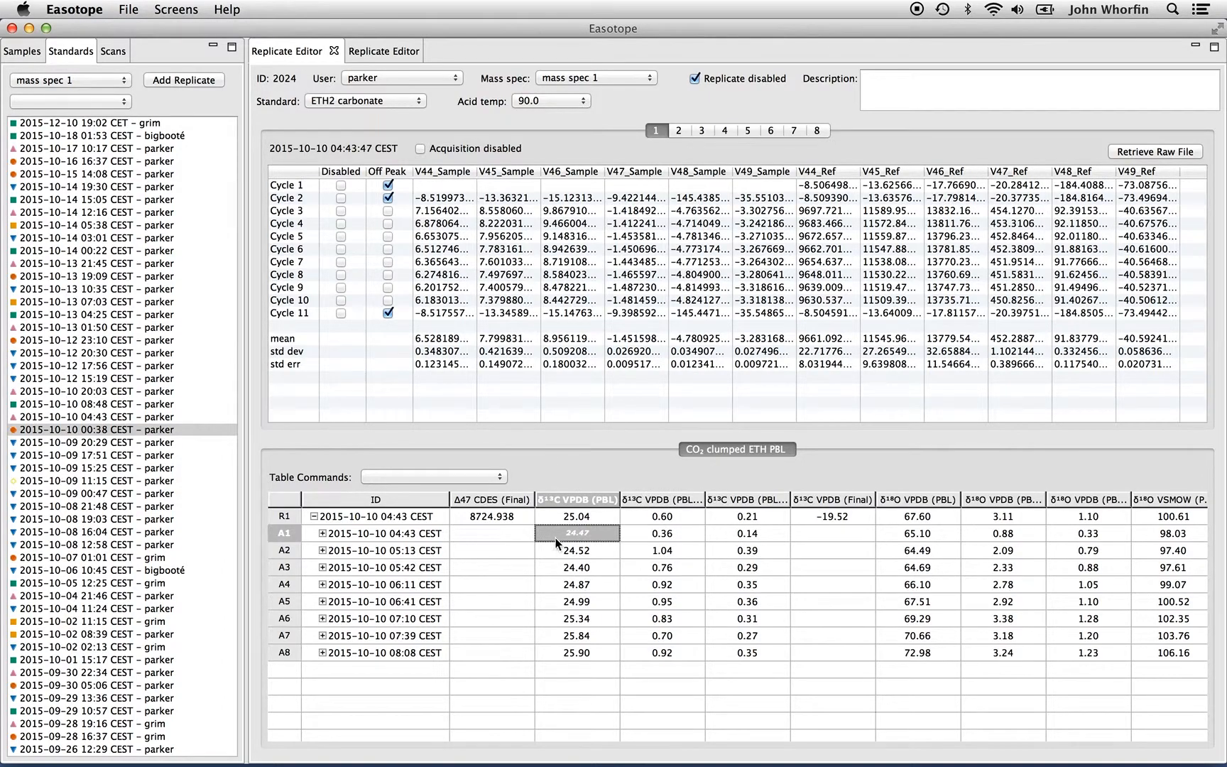
# Export the results table as an Excel Workbook named table_export.xls to the Desktop
pyautogui.click(471, 476)
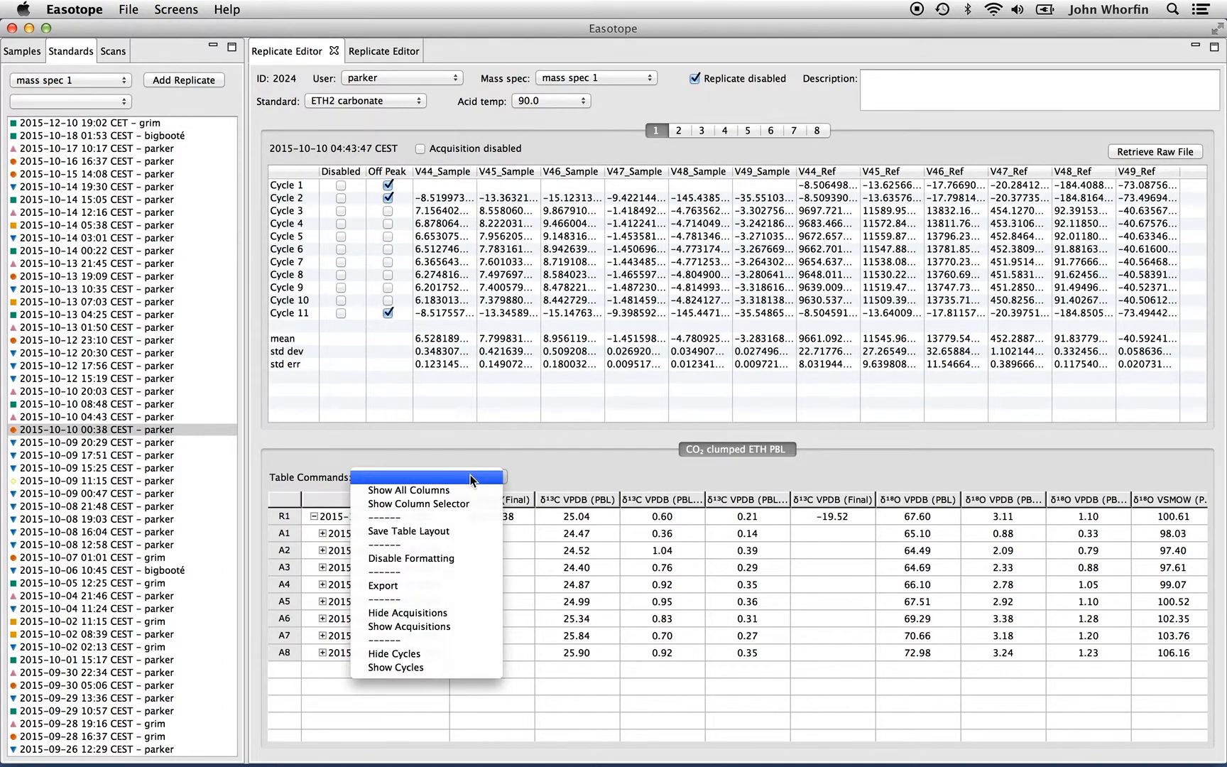
pyautogui.click(466, 583)
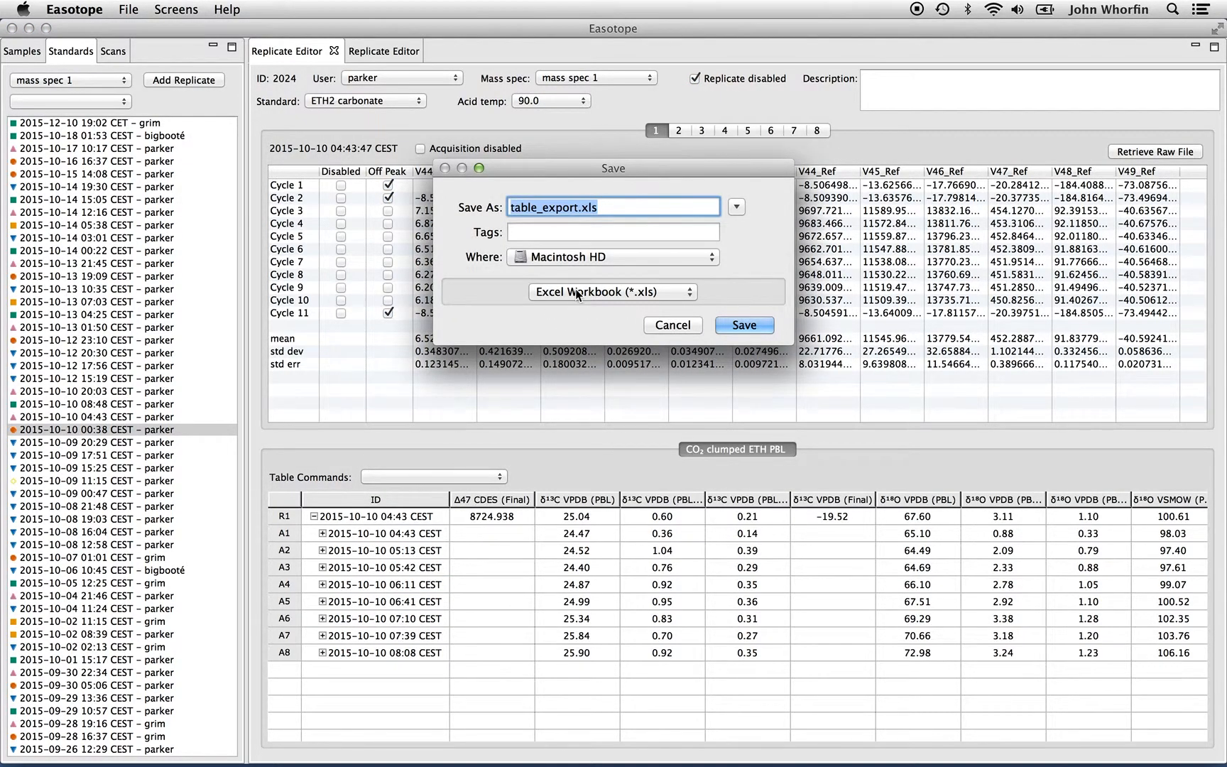
pyautogui.click(553, 260)
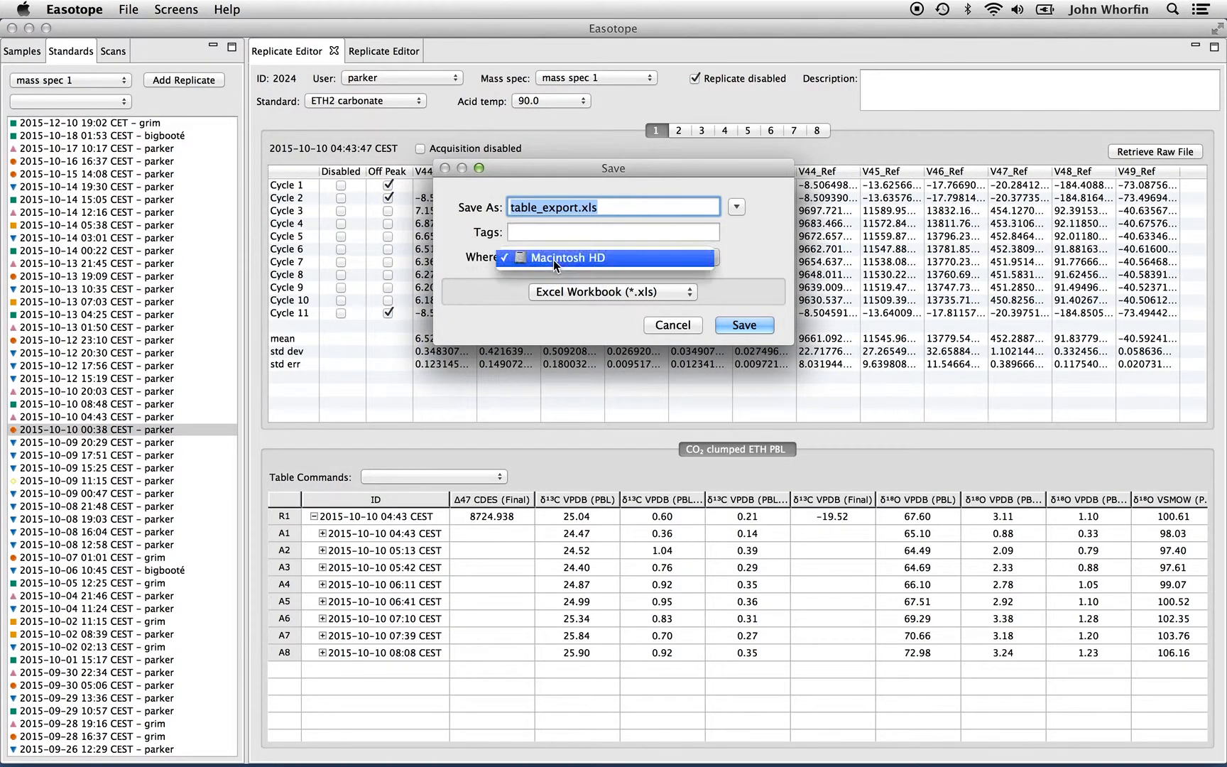
pyautogui.click(553, 260)
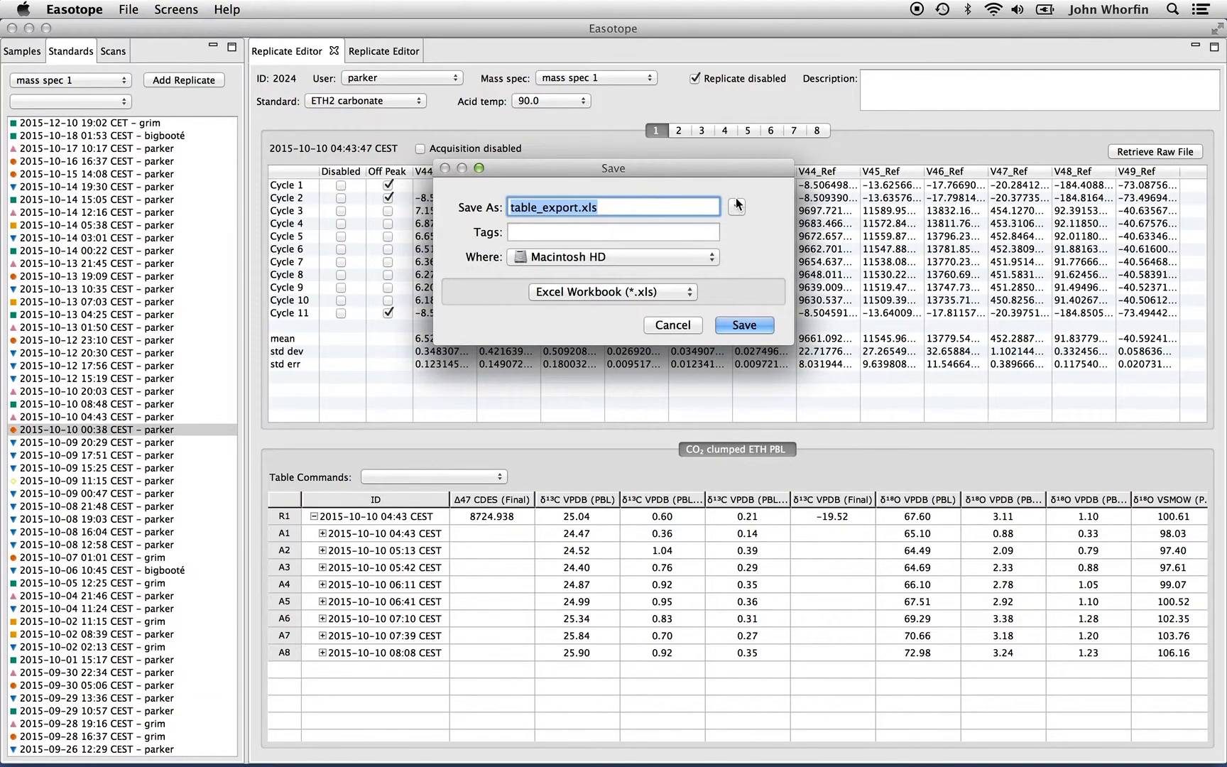
pyautogui.click(736, 206)
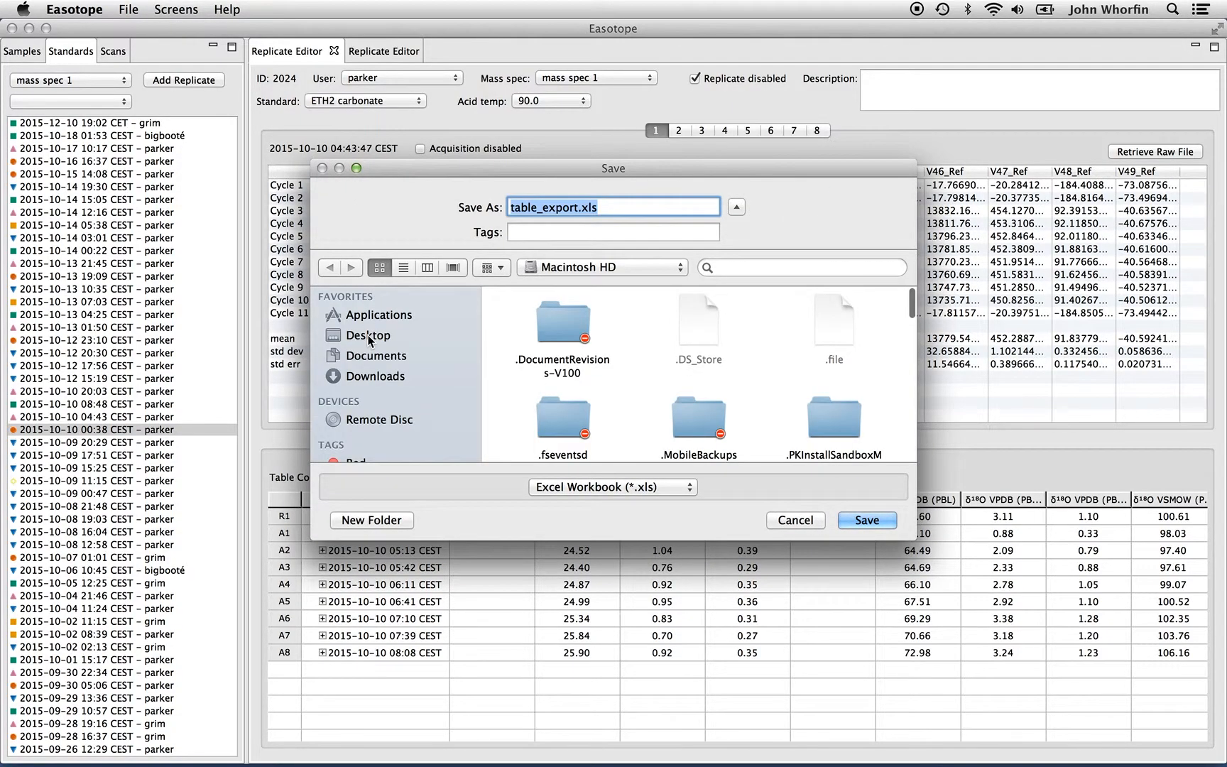
pyautogui.click(368, 336)
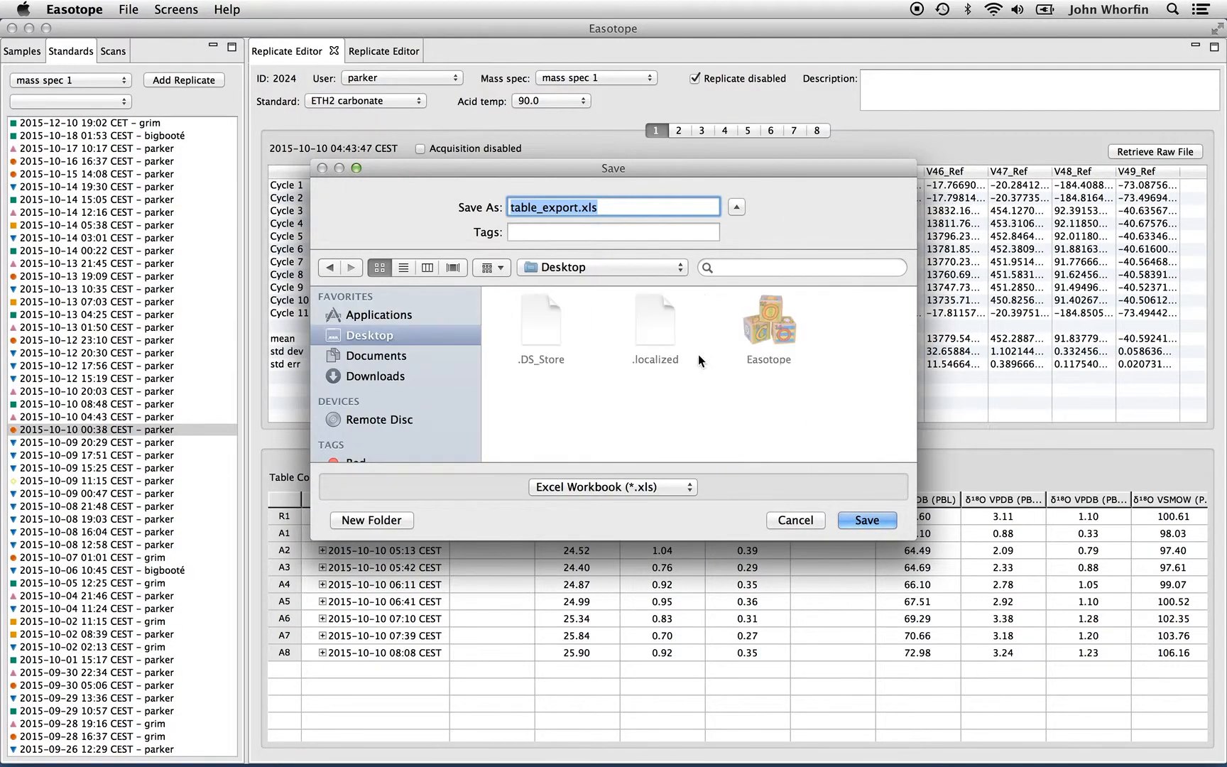
pyautogui.click(875, 523)
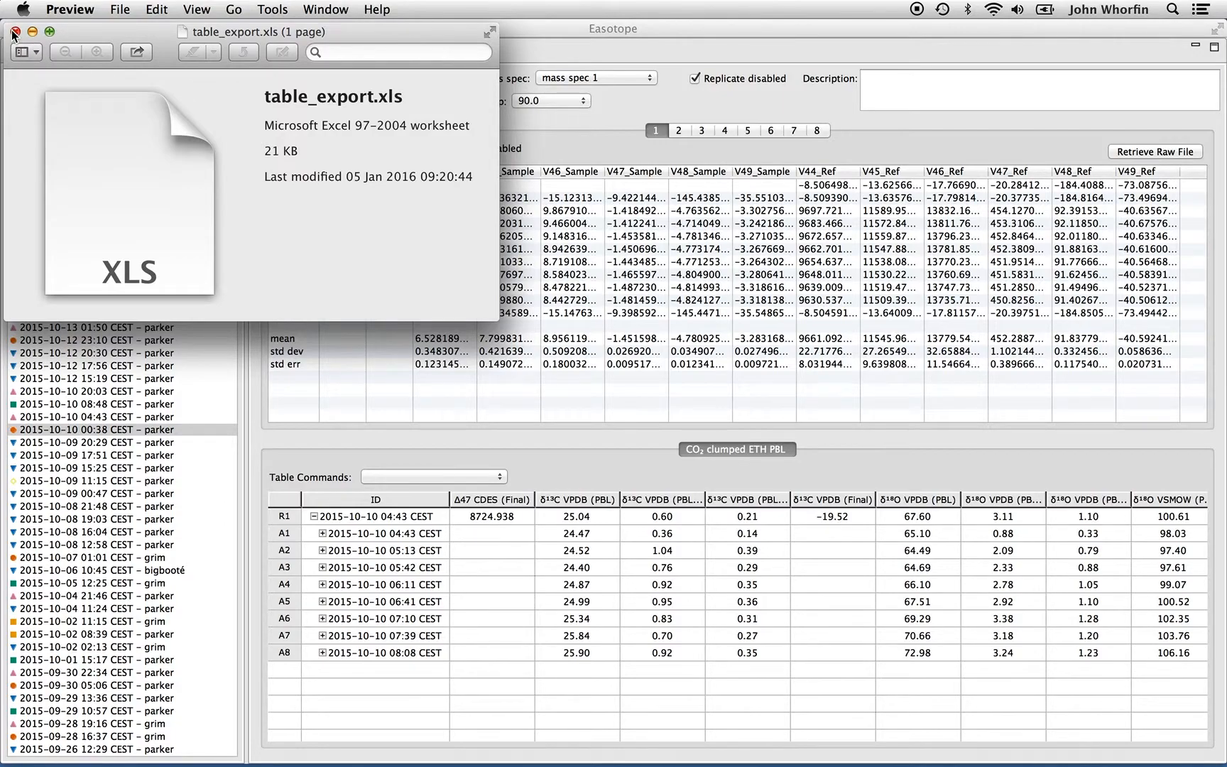
# Close the export preview and select the table_export.xls file on the Desktop
pyautogui.moveTo(83, 27); pyautogui.dragTo(121, 54)
pyautogui.click(54, 57)
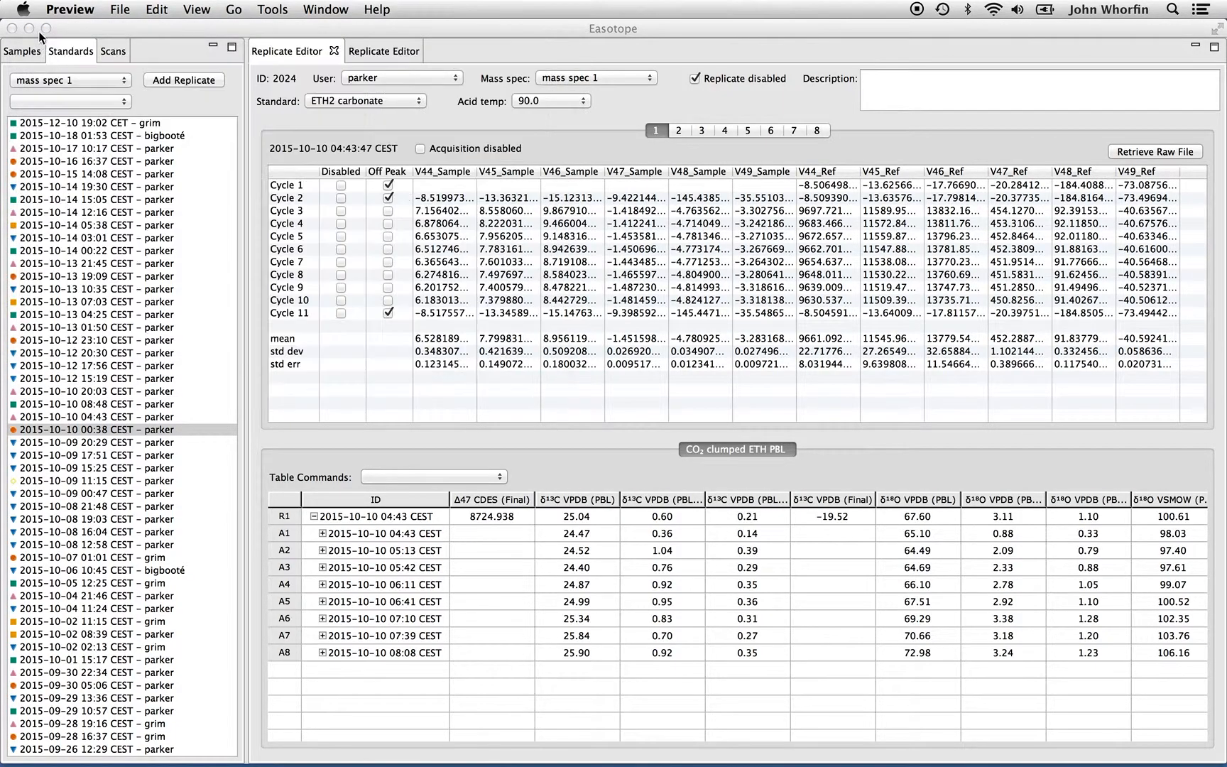
pyautogui.click(28, 28)
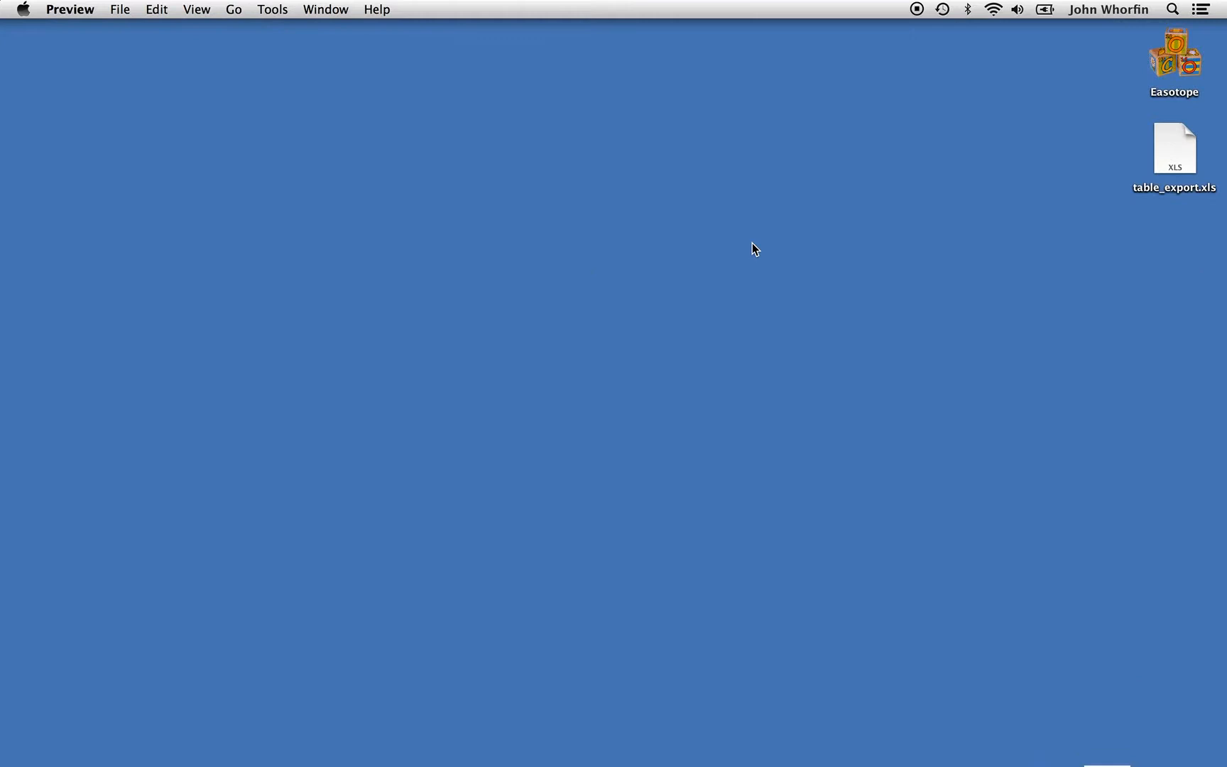
pyautogui.click(1142, 175)
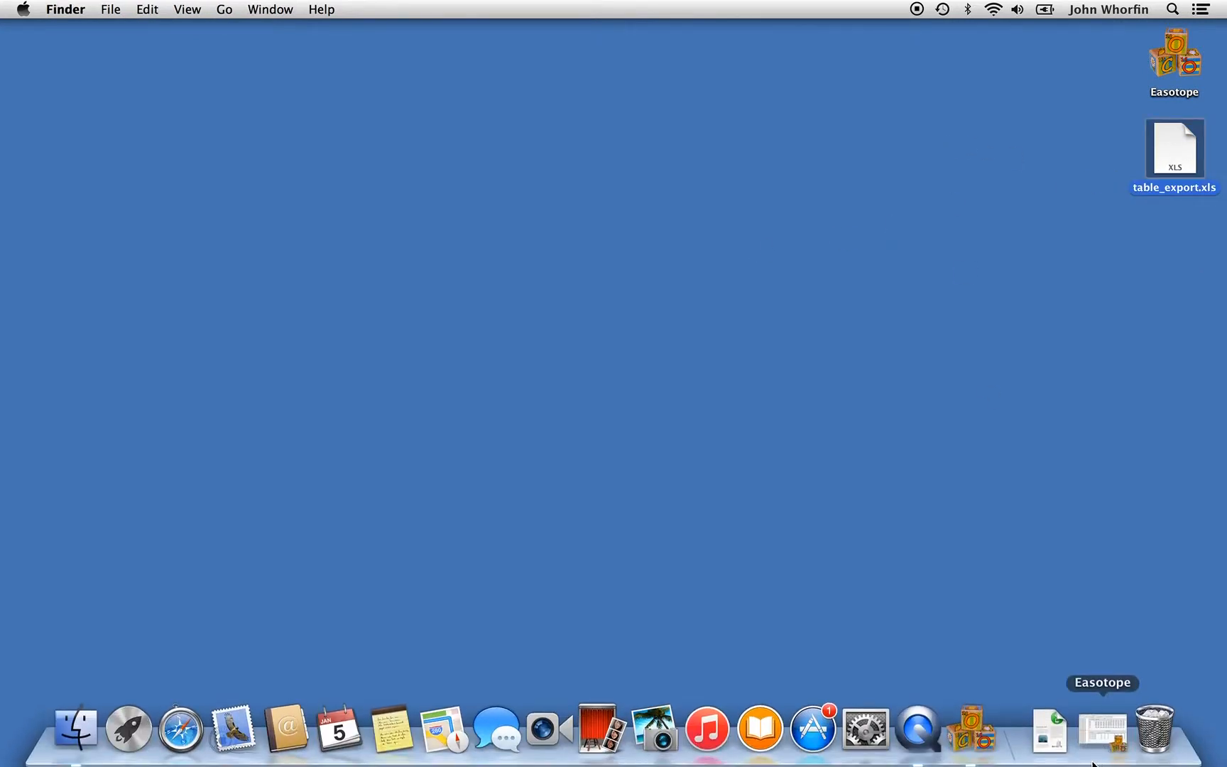
# Switch back to Easotope and widen the δ13C VPDB (PBL) SD and SE columns in the results table
pyautogui.click(1097, 724)
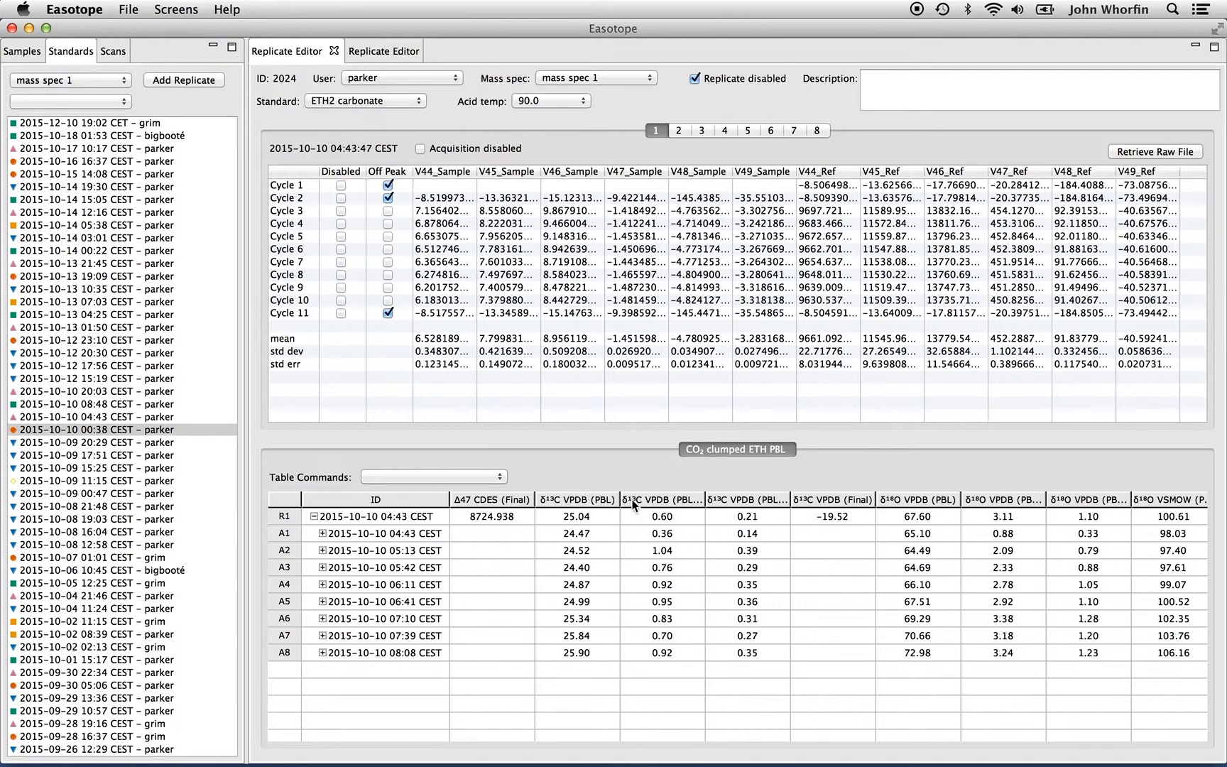
pyautogui.moveTo(706, 502); pyautogui.dragTo(731, 499)
pyautogui.moveTo(817, 494); pyautogui.dragTo(844, 497)
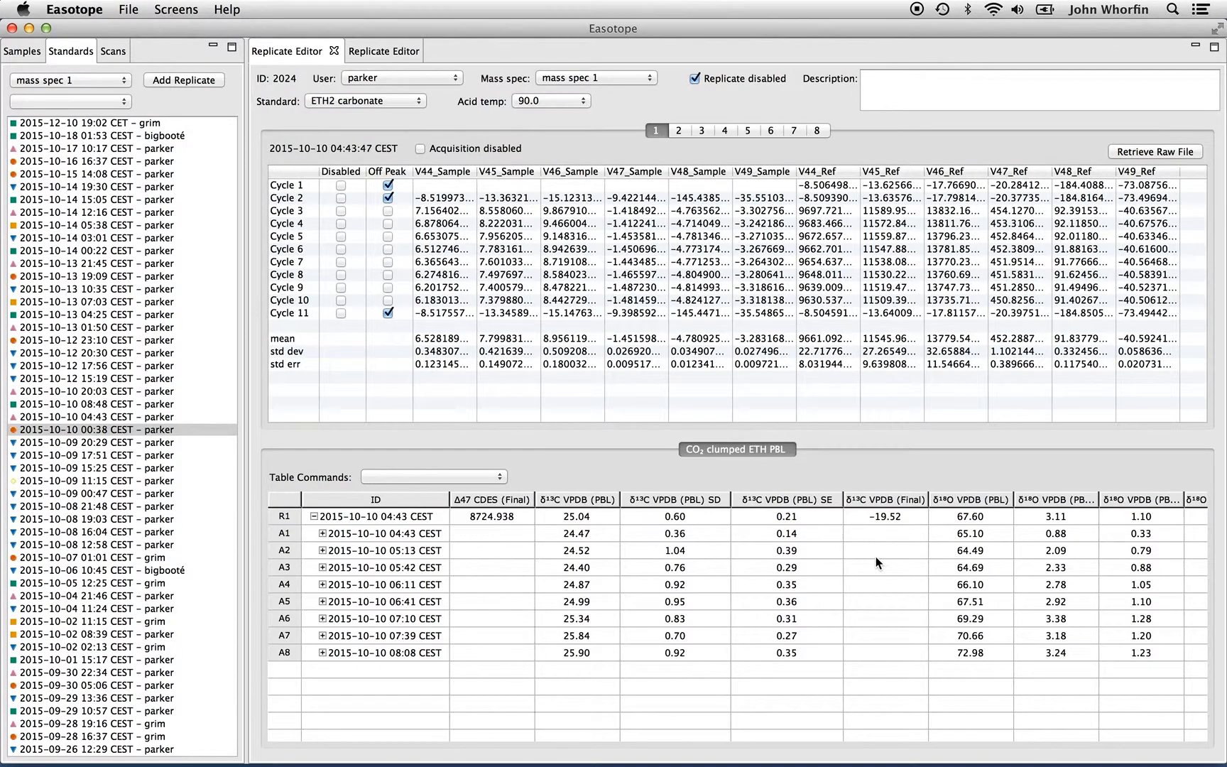
pyautogui.hscroll(5, 878, 563)
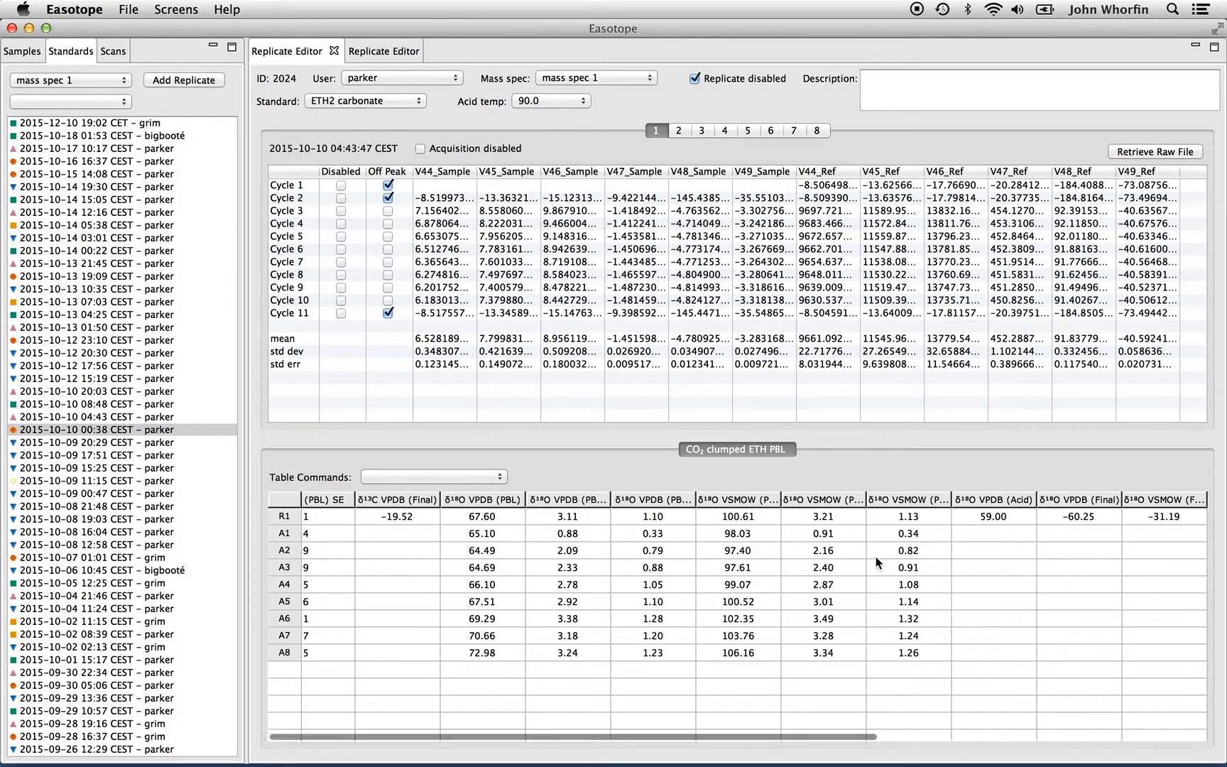